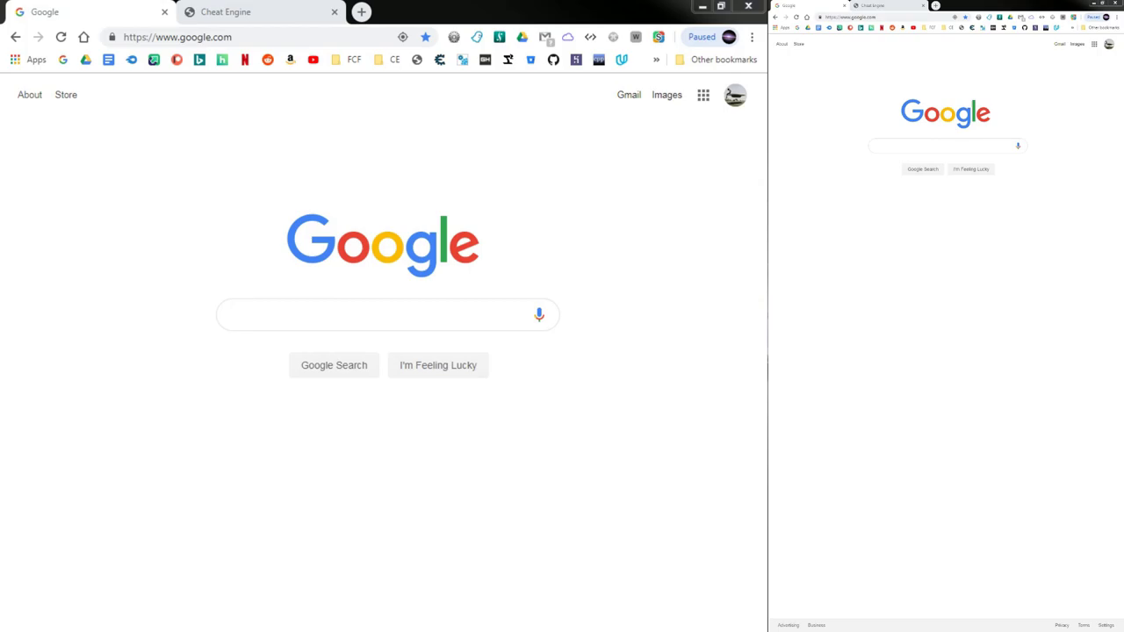
Step: Search Google for site: cheatengine.org "readinteger"
click(276, 312)
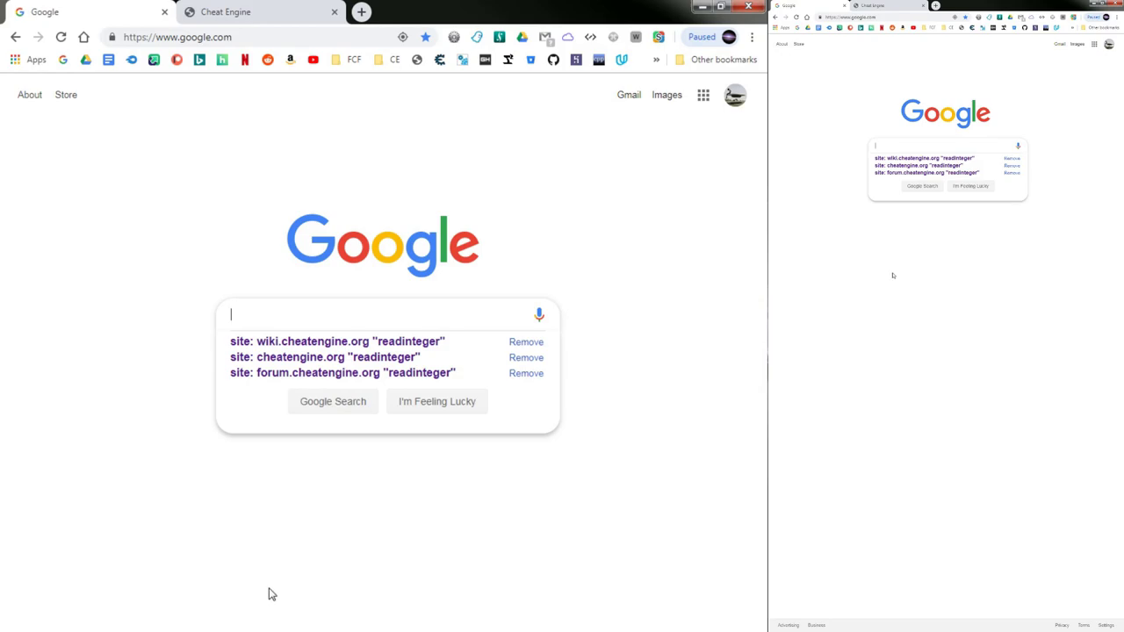
click(283, 360)
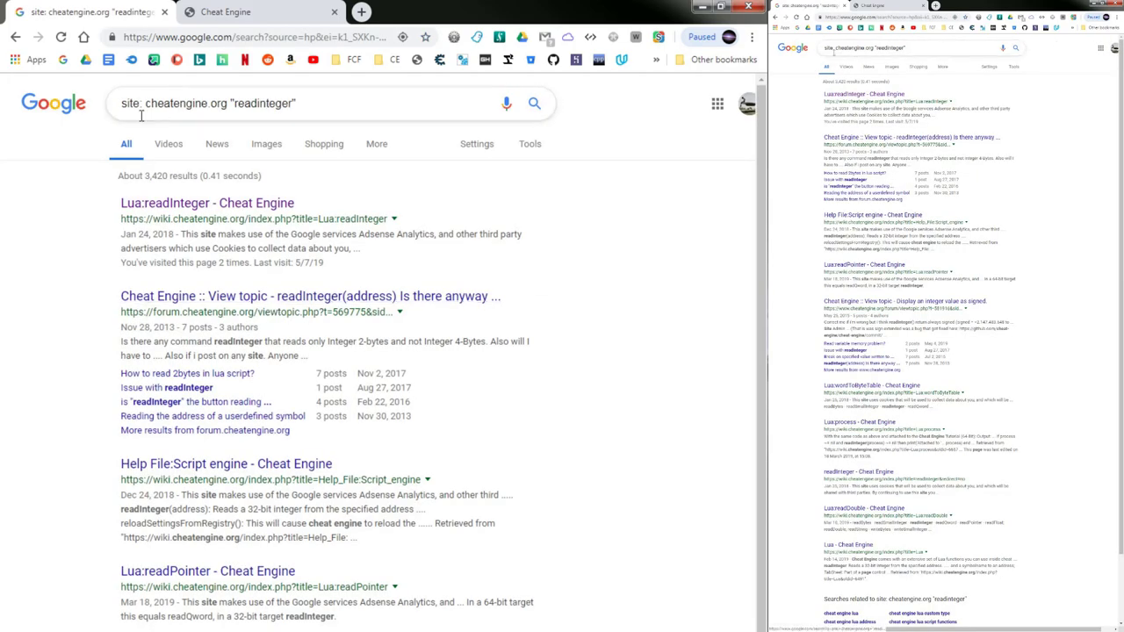
click(311, 101)
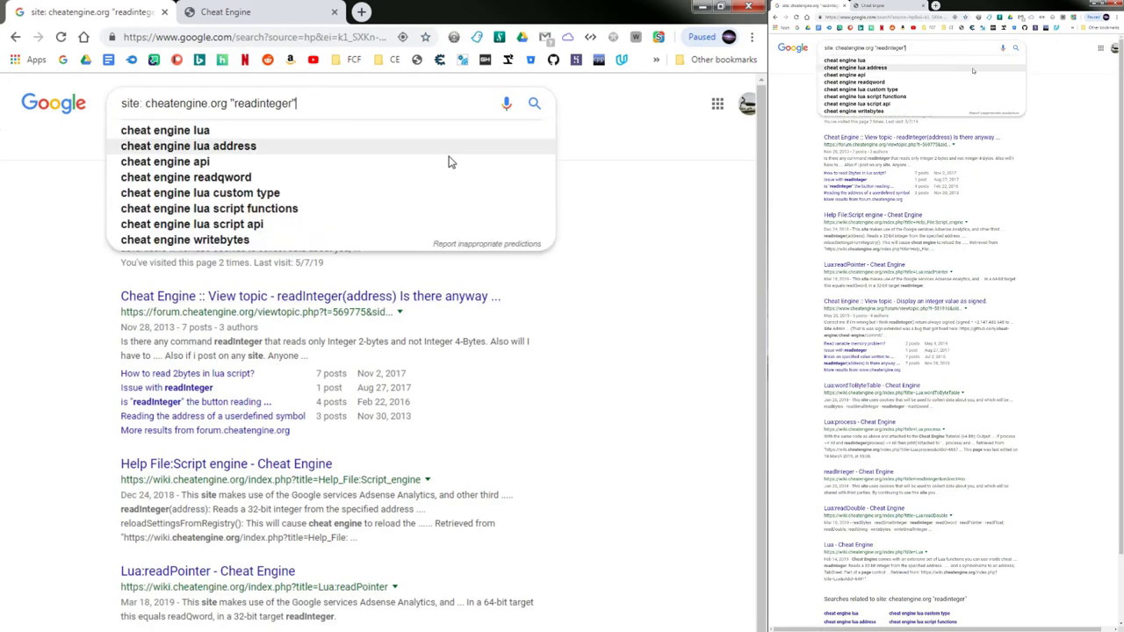
click(604, 345)
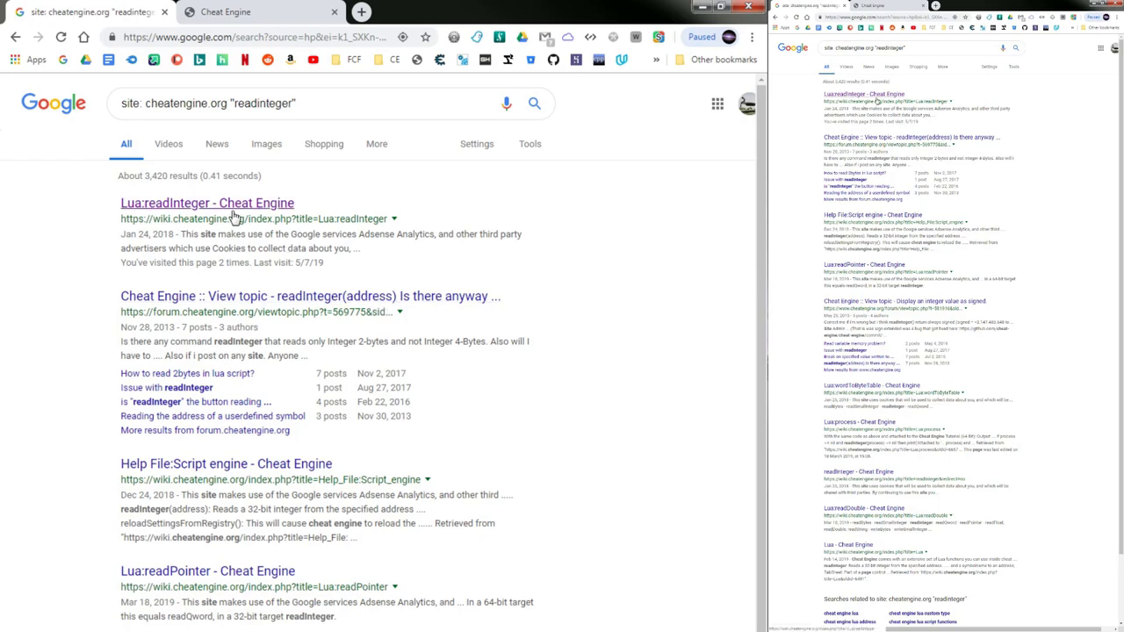
Step: Look over the wiki's Tutorials page from the Cheat Engine wiki main page, and return to the main page's tutorial list
click(242, 12)
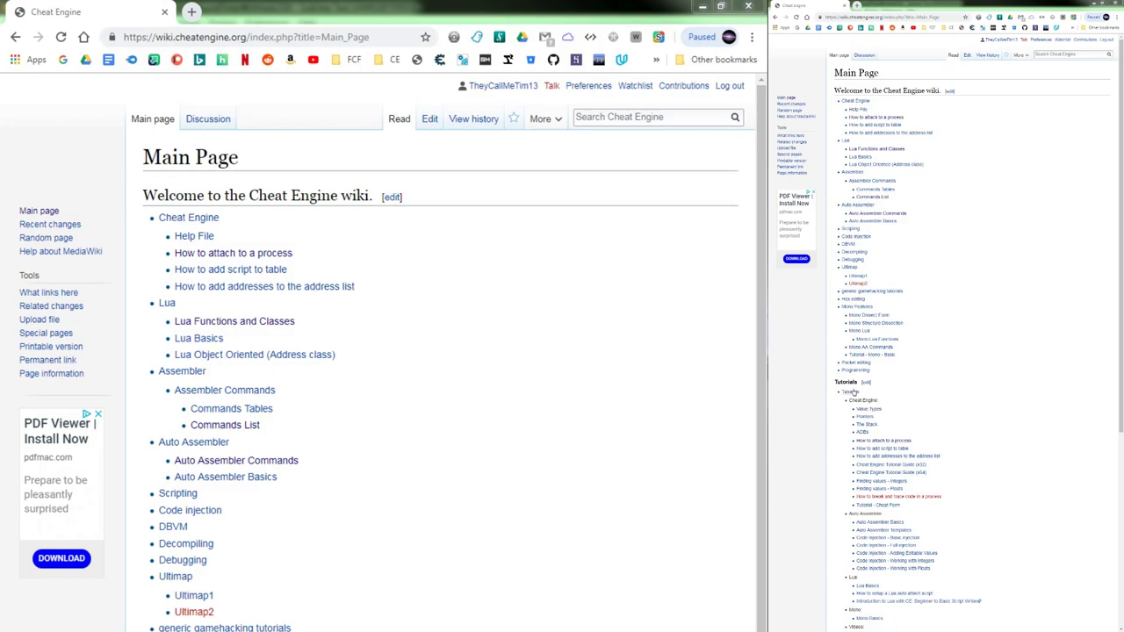
scroll(451, 477, down, 7)
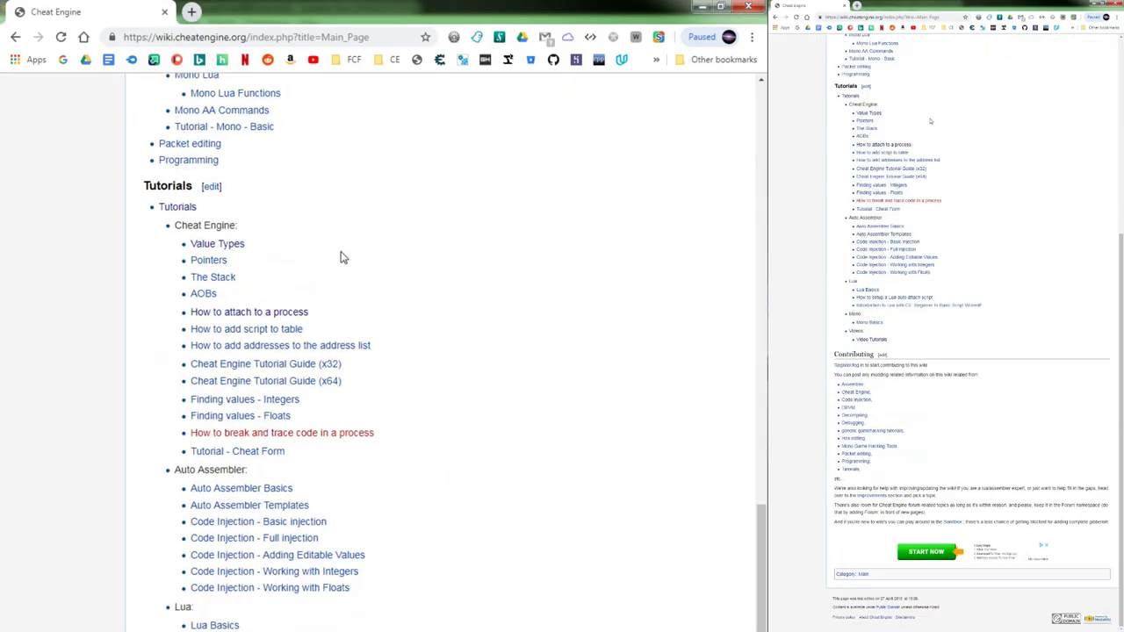
click(183, 210)
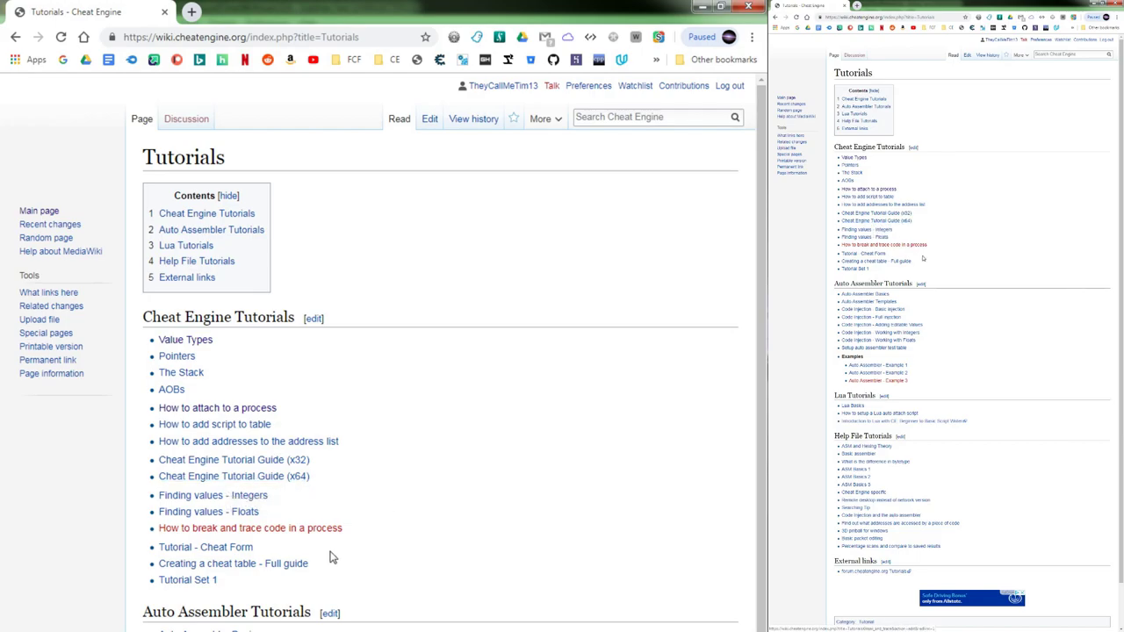
scroll(439, 351, down, 2)
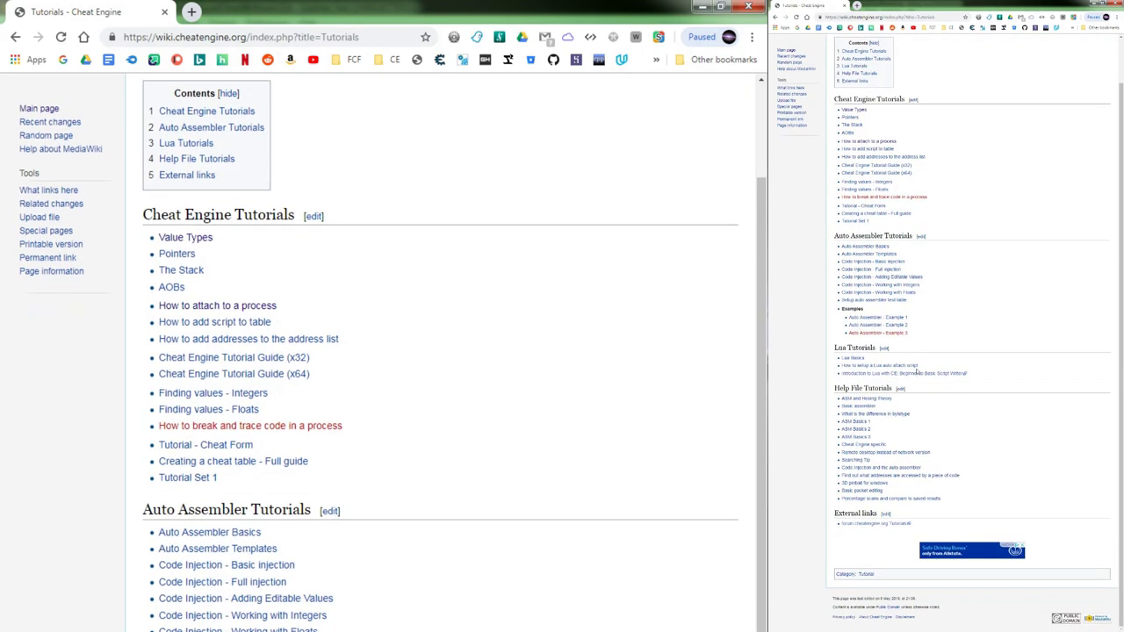
scroll(919, 373, up, 2)
key(alt+Left)
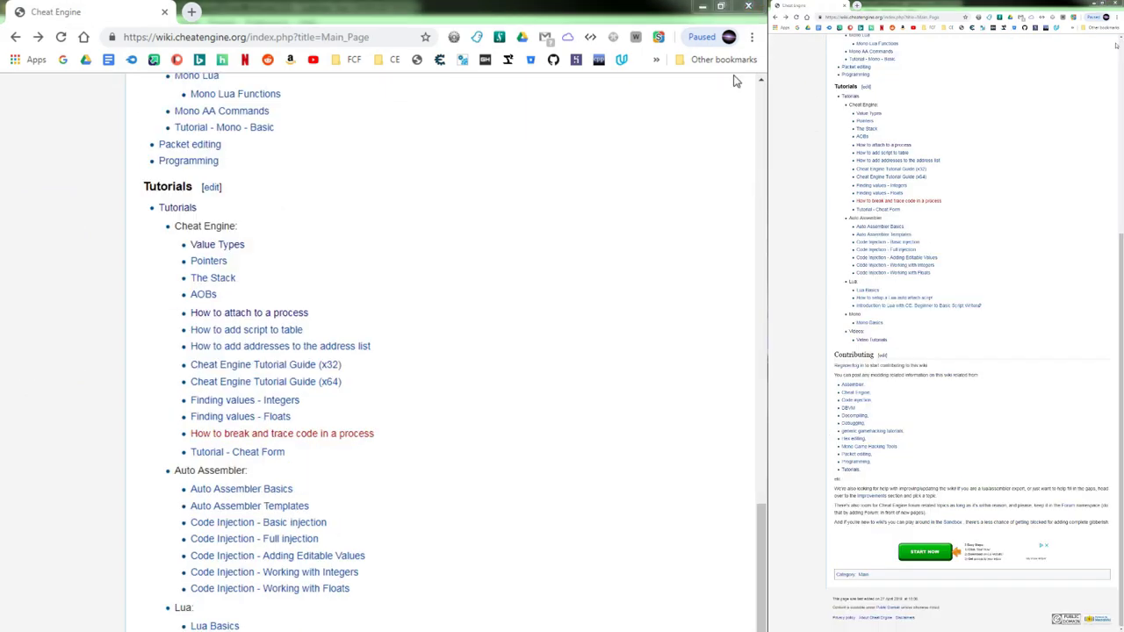
Step: Open the Value Types tutorial and read through its bytes, signs, floating point and value sizes sections
click(221, 247)
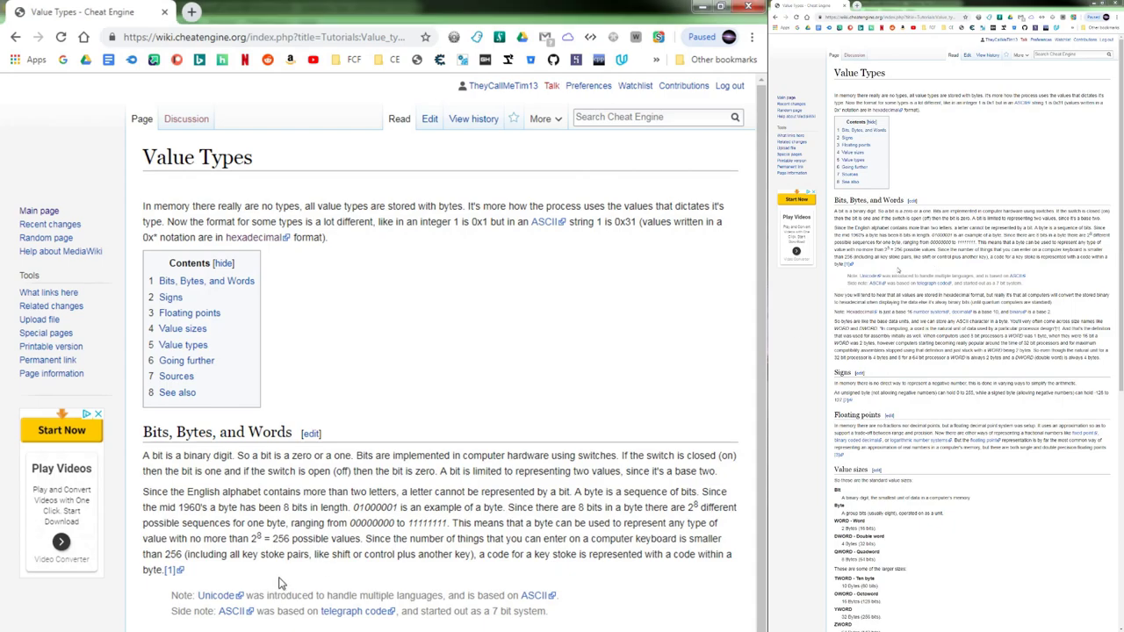
scroll(281, 583, down, 2)
scroll(281, 583, down, 2)
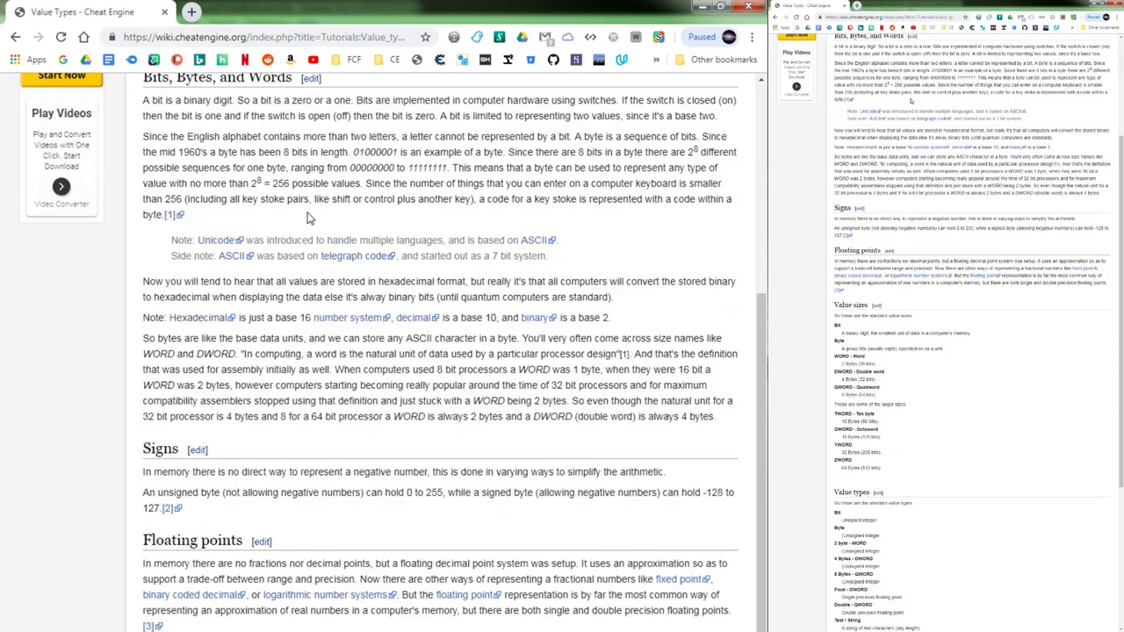
scroll(384, 468, down, 2)
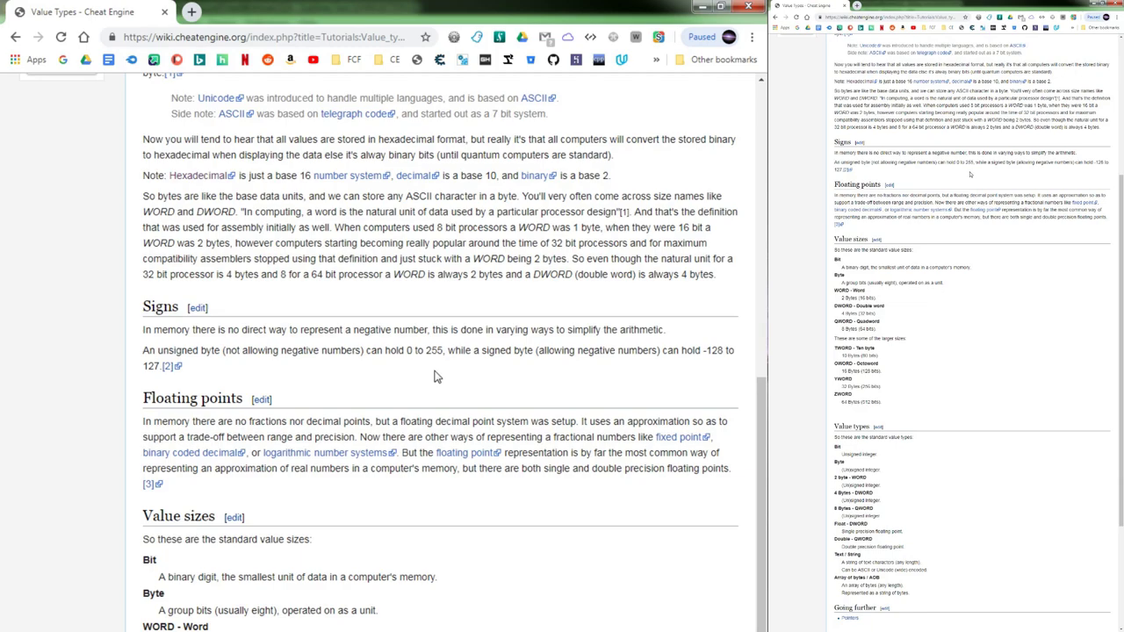
scroll(437, 375, down, 4)
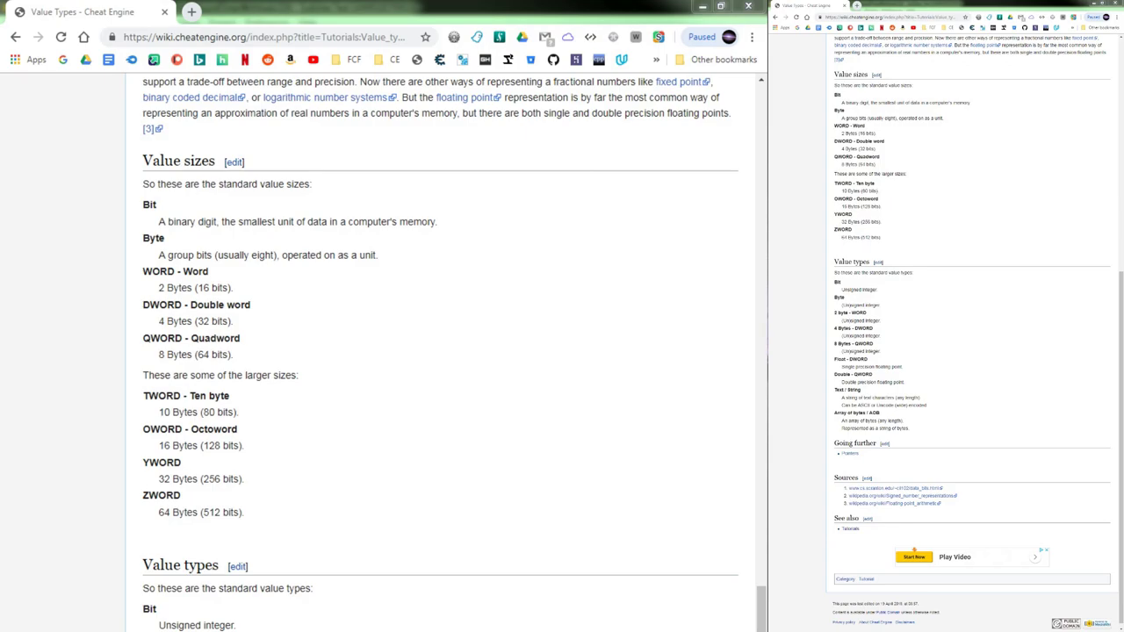
scroll(439, 351, down, 1)
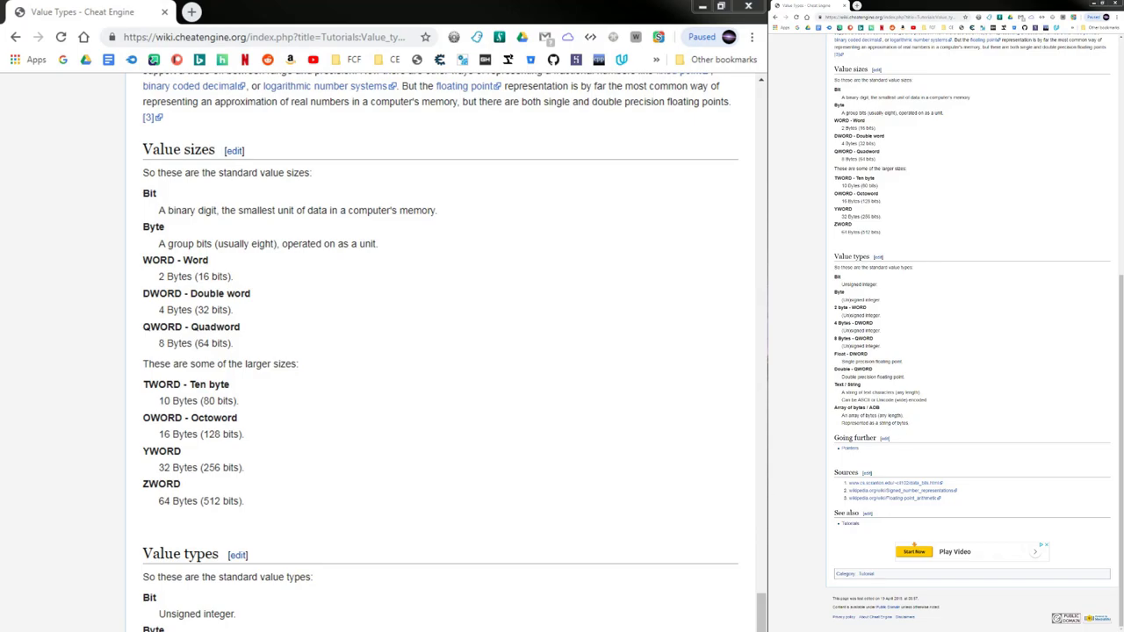
Step: Open the Pointers tutorial and read the Objects in memory section up to the 32-bit player object layout
click(850, 448)
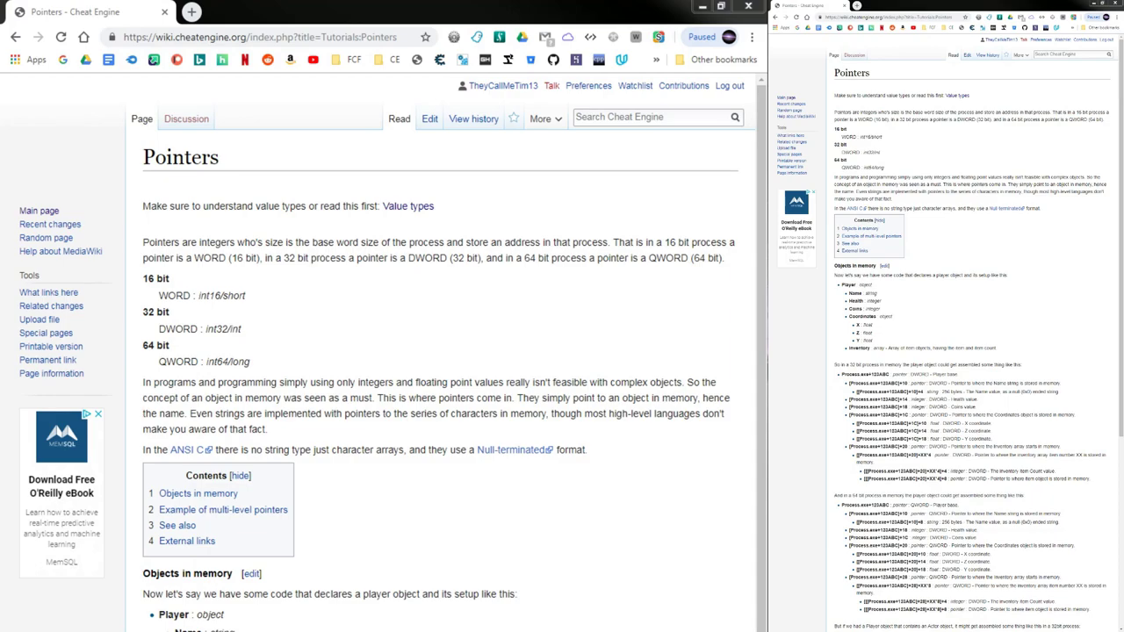
scroll(936, 307, down, 3)
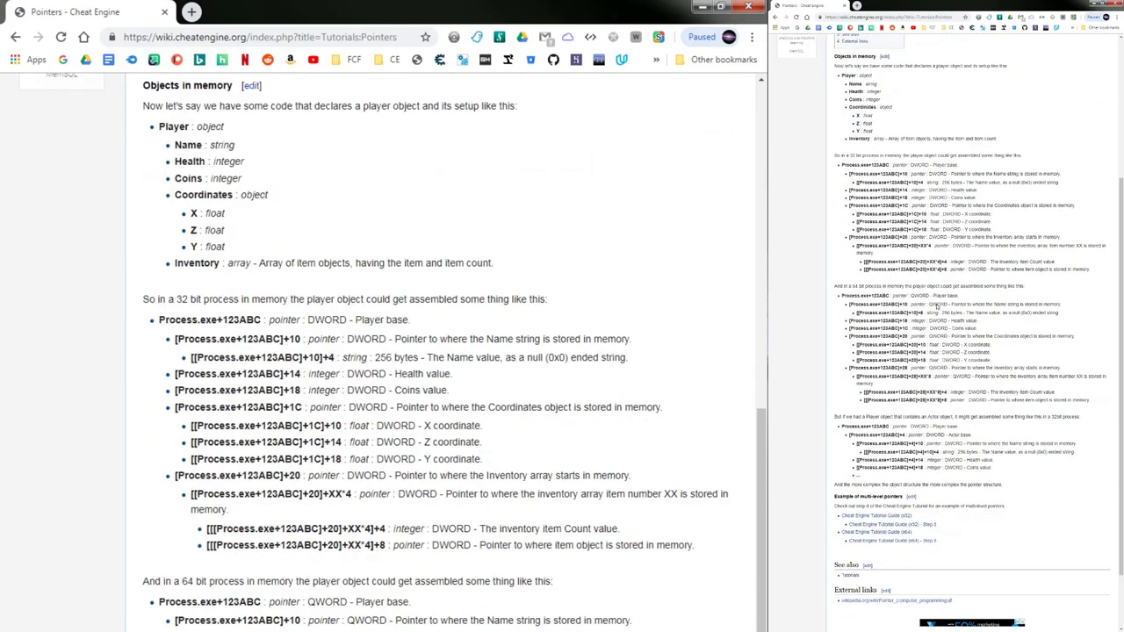
scroll(306, 397, down, 1)
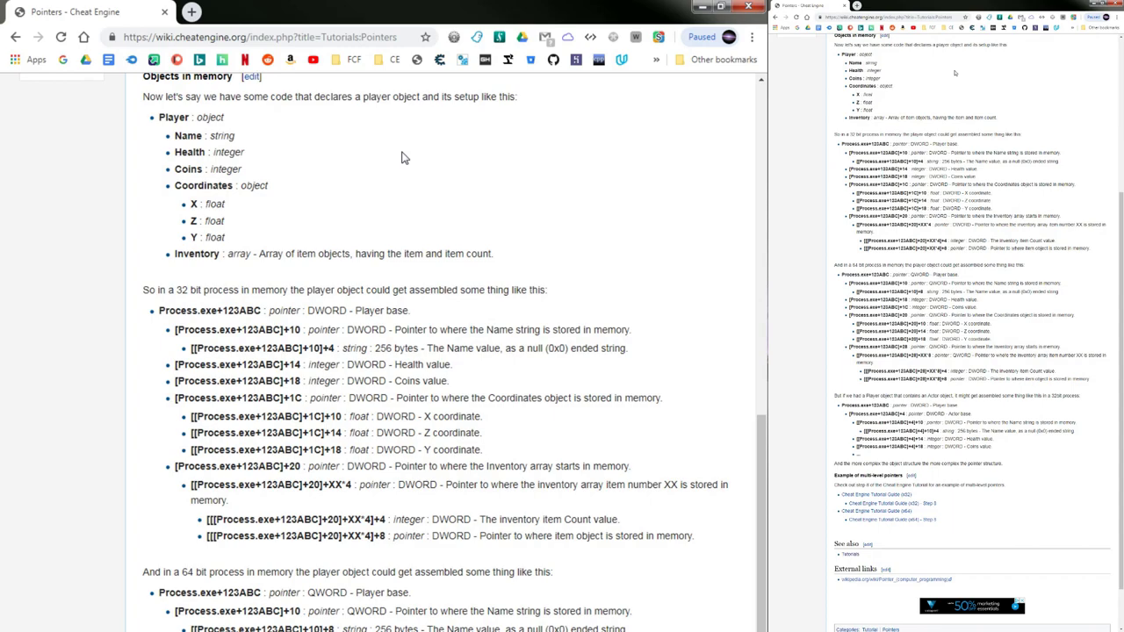
scroll(401, 158, down, 2)
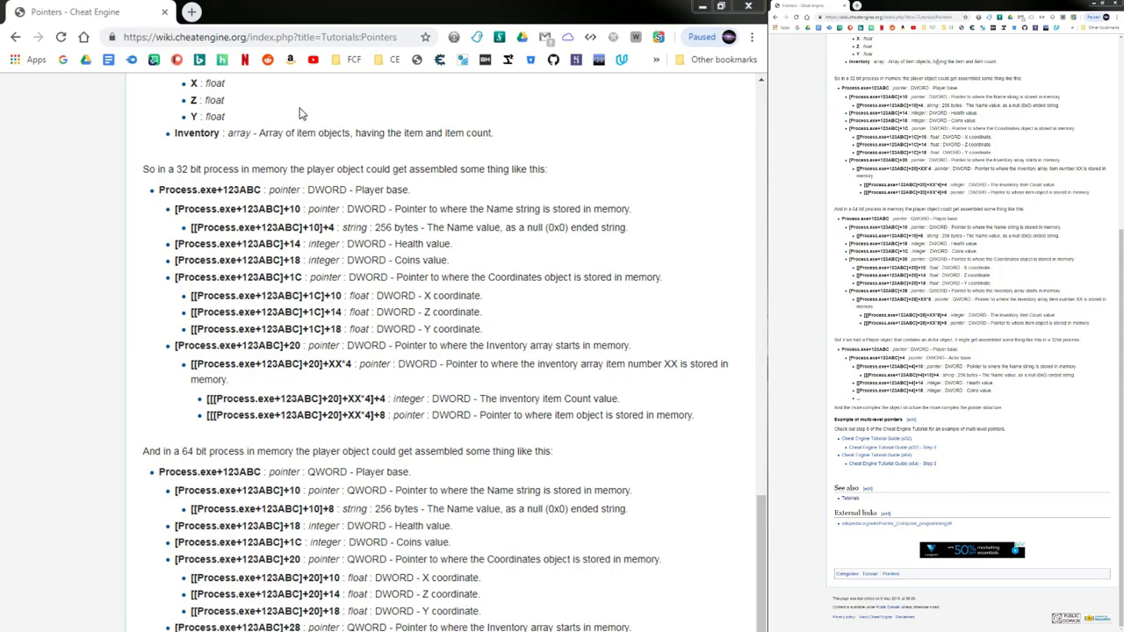
Step: Highlight the 32-bit player base address Process.exe+123ABC and compare it with the player object's declaration
drag(169, 190, 262, 190)
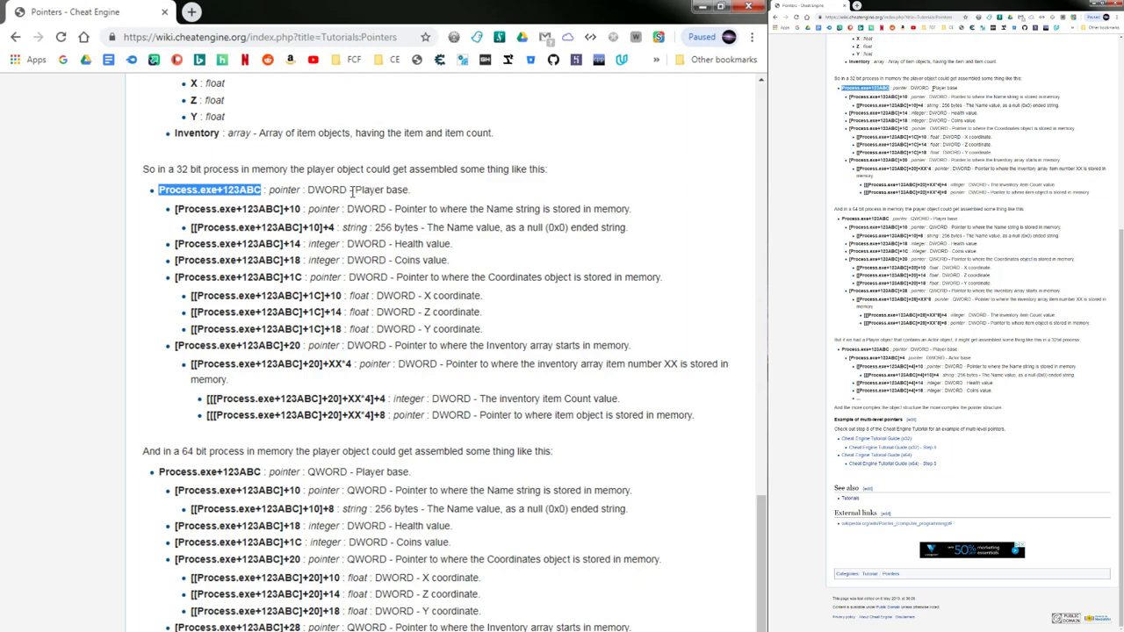
drag(263, 189, 156, 191)
click(156, 191)
click(264, 190)
scroll(252, 249, up, 3)
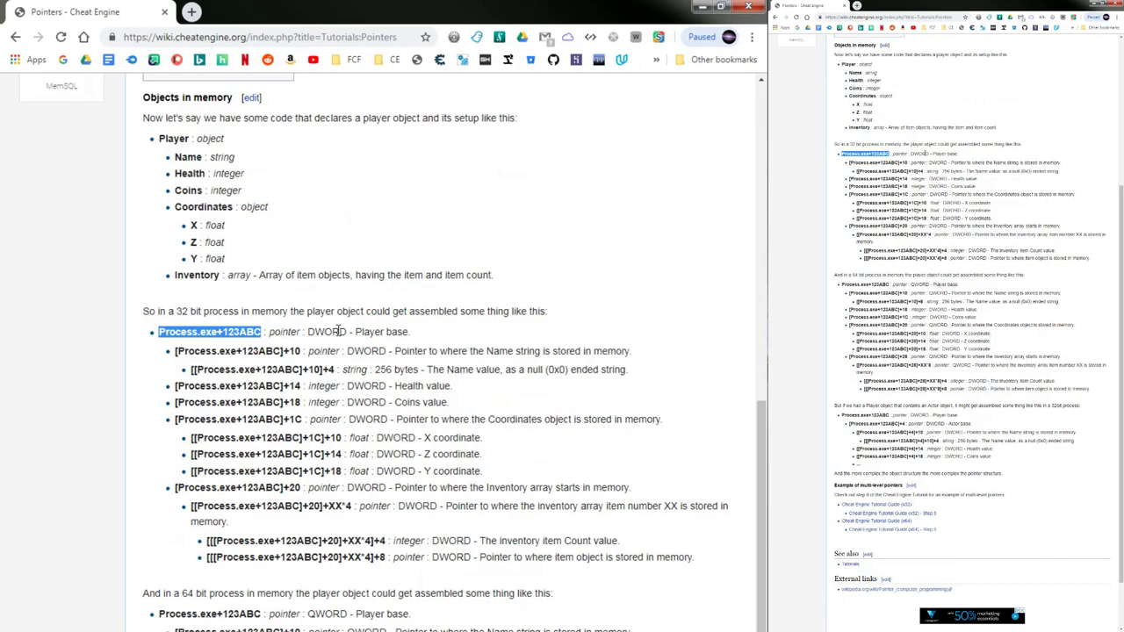
scroll(342, 337, up, 4)
scroll(355, 570, down, 5)
scroll(355, 570, down, 2)
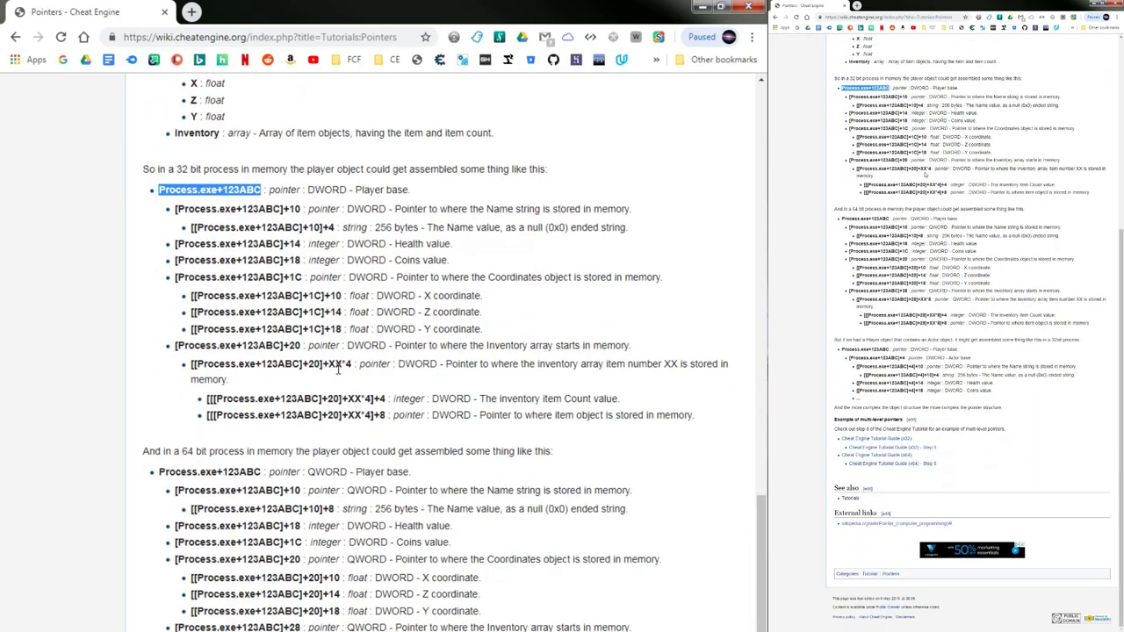
Step: Examine the Name string's pointer at offset 10 and its text at offset 4 in the 32-bit layout
click(274, 209)
drag(281, 209, 216, 209)
click(286, 210)
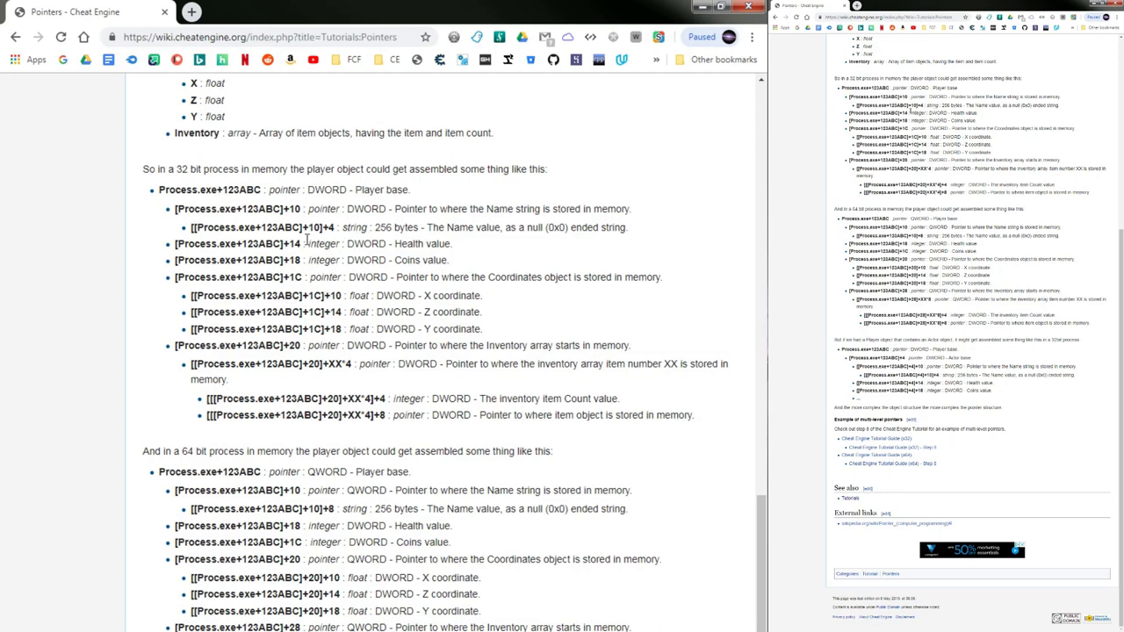
drag(319, 230, 332, 229)
triple_click(325, 229)
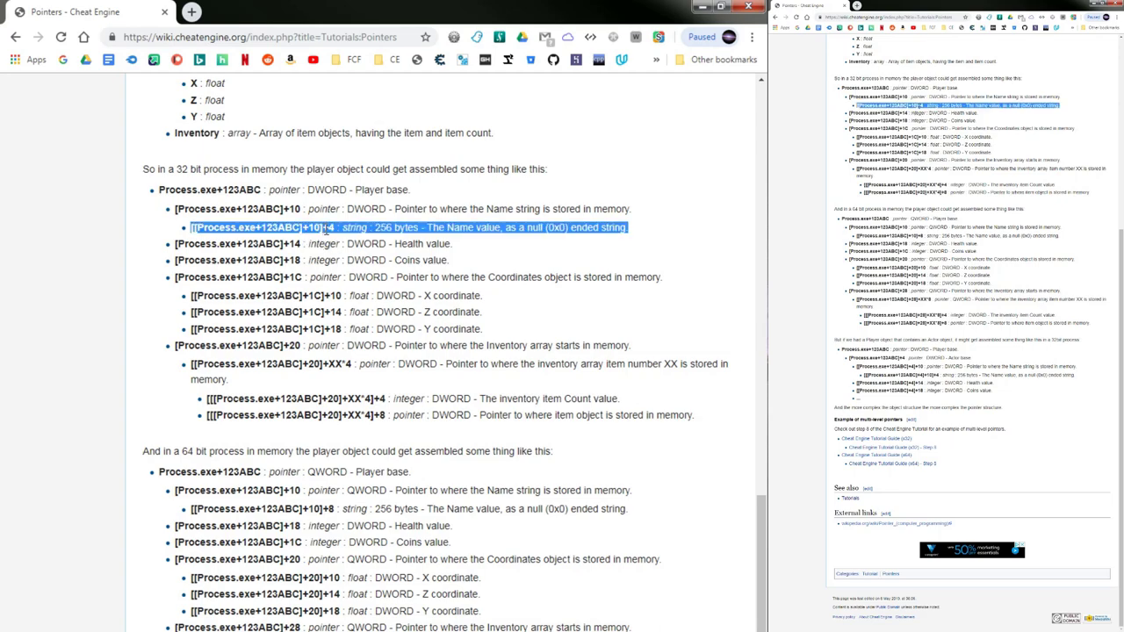
click(332, 228)
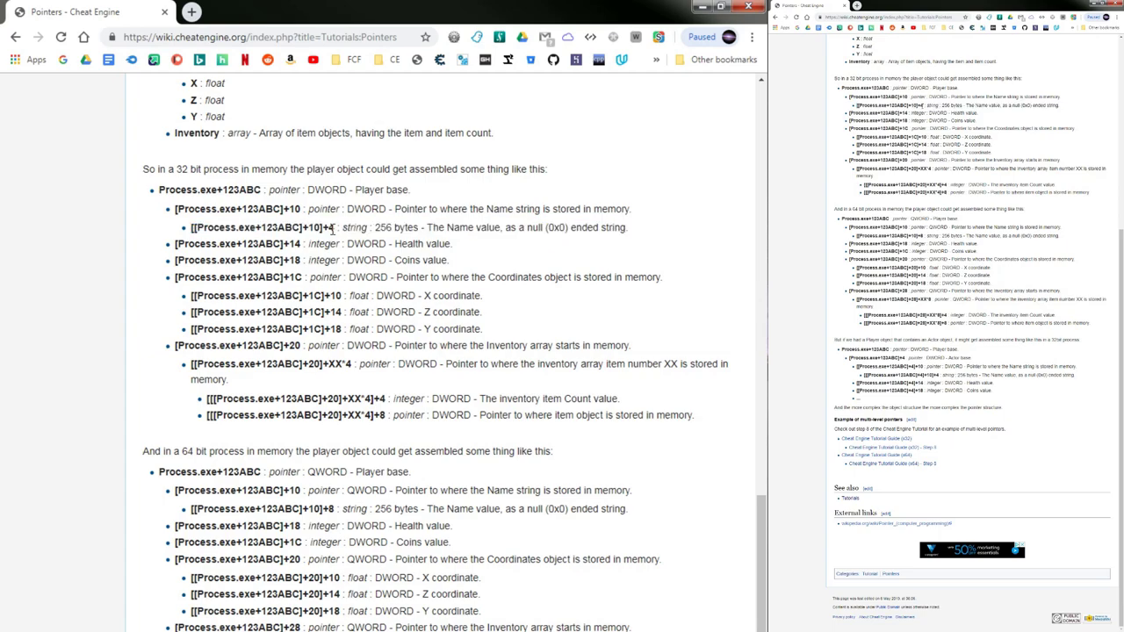
drag(332, 229, 322, 228)
Step: Highlight the Health value's type description in the 32-bit layout and examine the Coins value entry below it
triple_click(375, 244)
click(320, 244)
drag(309, 244, 458, 254)
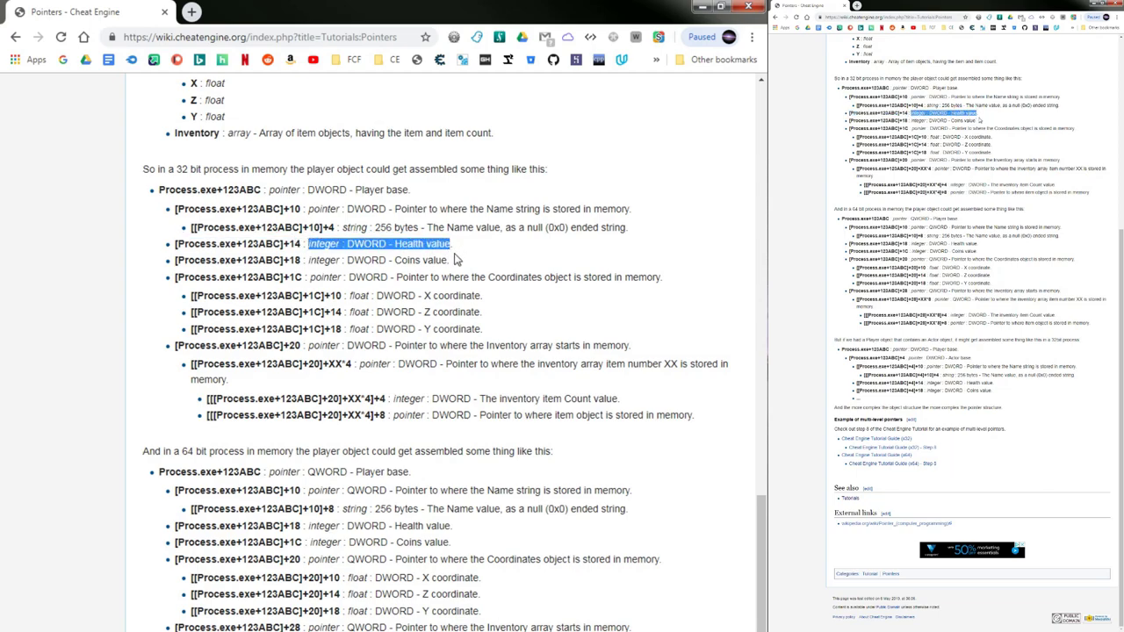
click(310, 259)
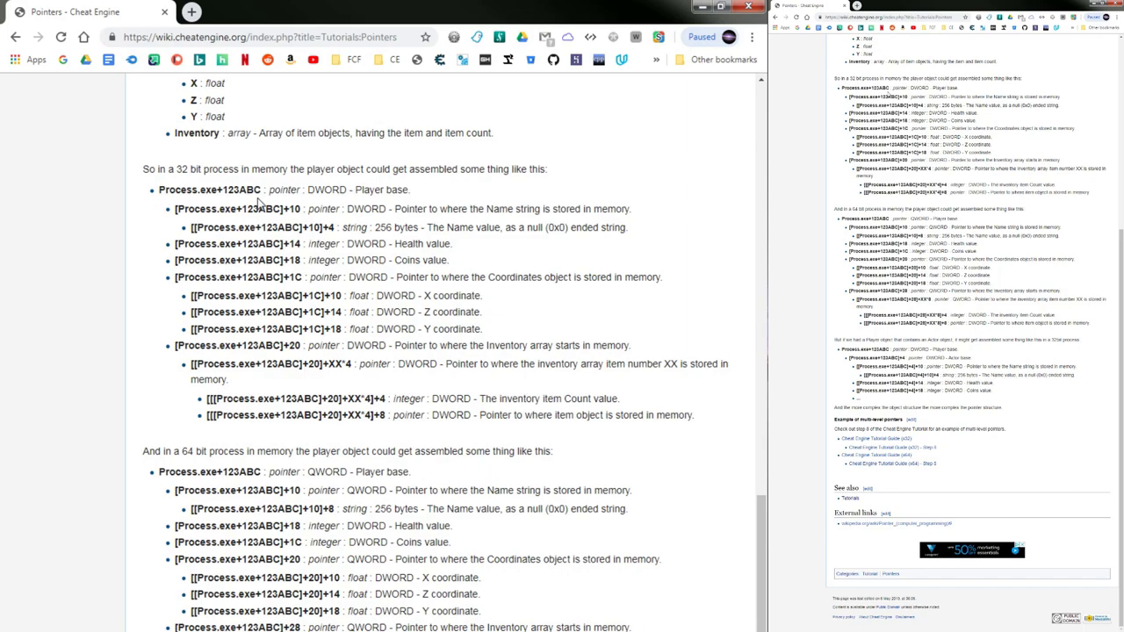
Step: Bring back the closed wiki pages, close the Pointers page, and read the Assembler page's 16-bit to 128-bit register sections
key(ctrl+shift+t)
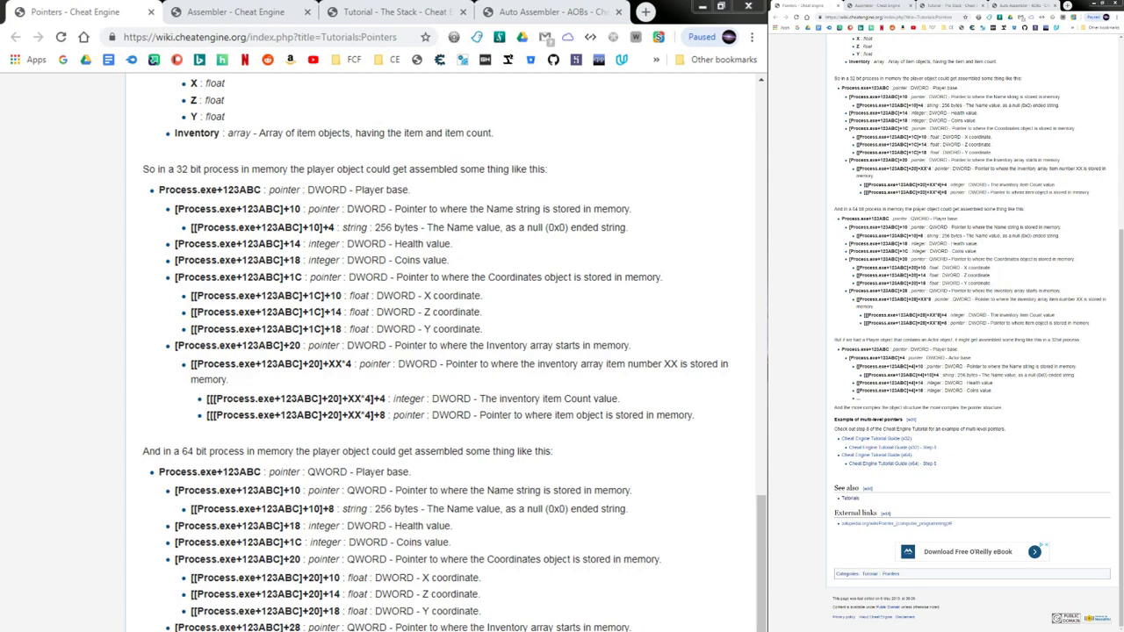
key(ctrl+w)
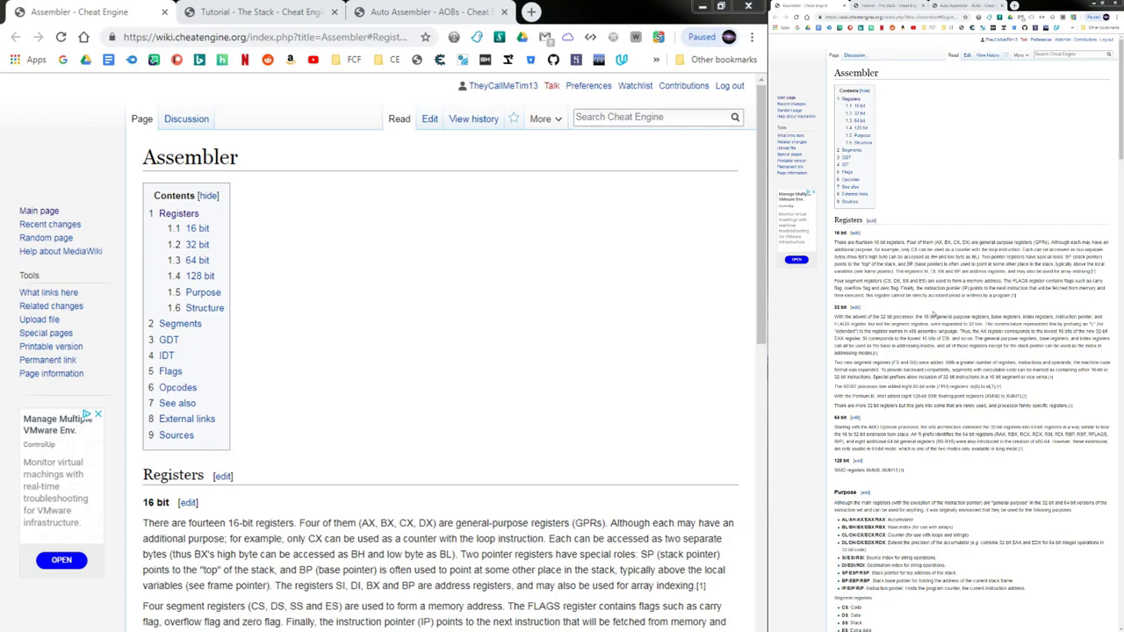
scroll(934, 315, down, 4)
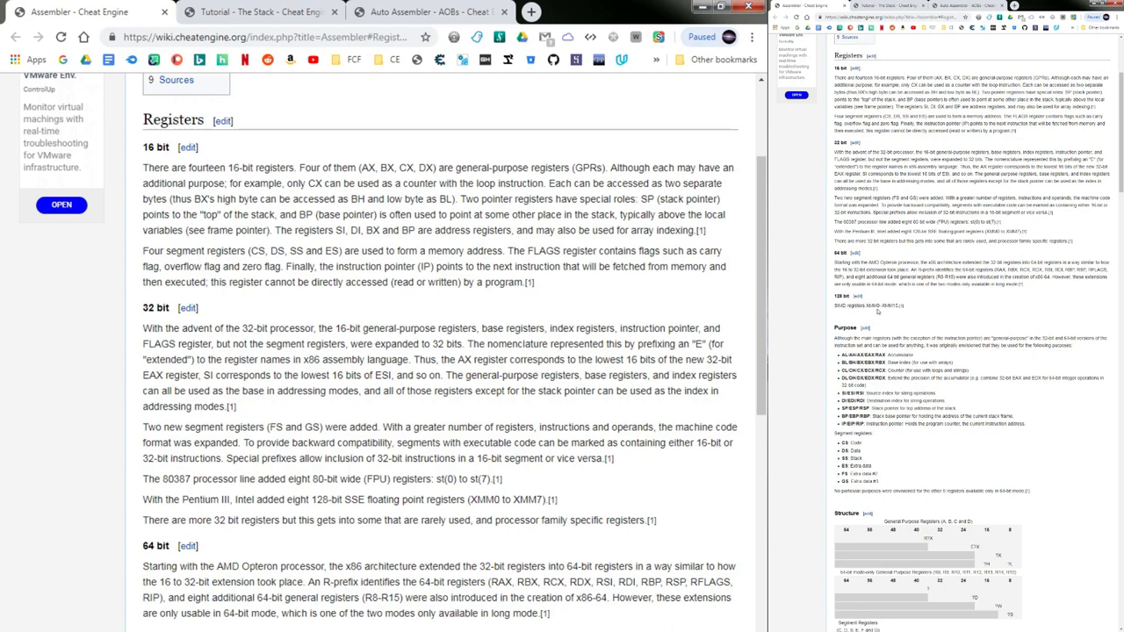
drag(876, 305, 865, 306)
click(873, 313)
scroll(906, 326, down, 3)
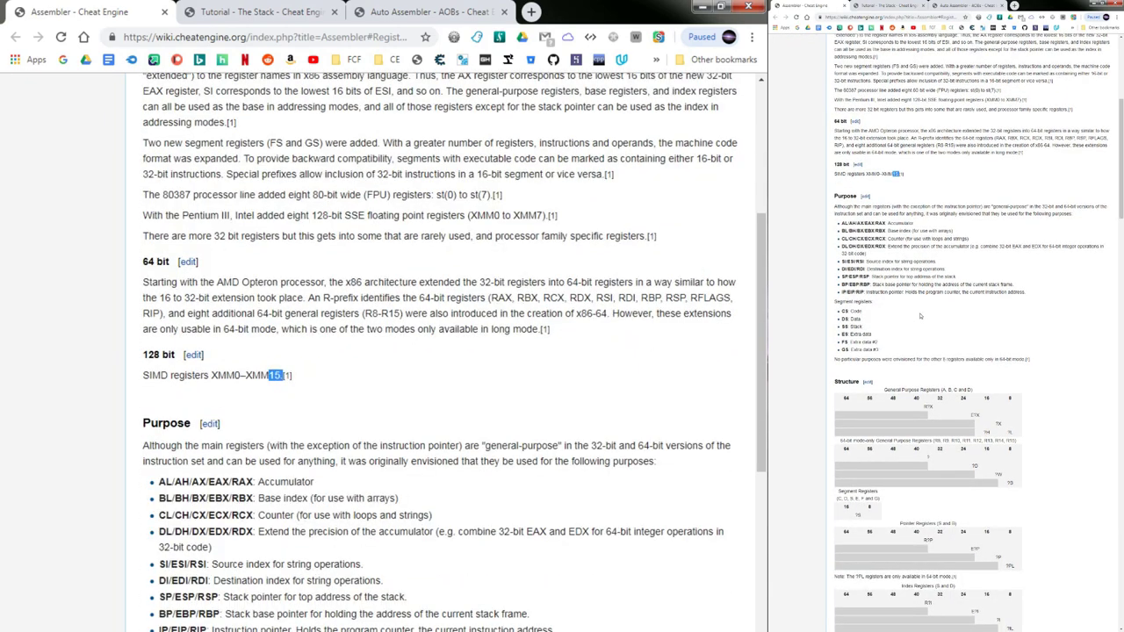
Step: Highlight the RAX, EAX, AX and DX register names in the Assembler page's Purpose list
scroll(920, 313, down, 5)
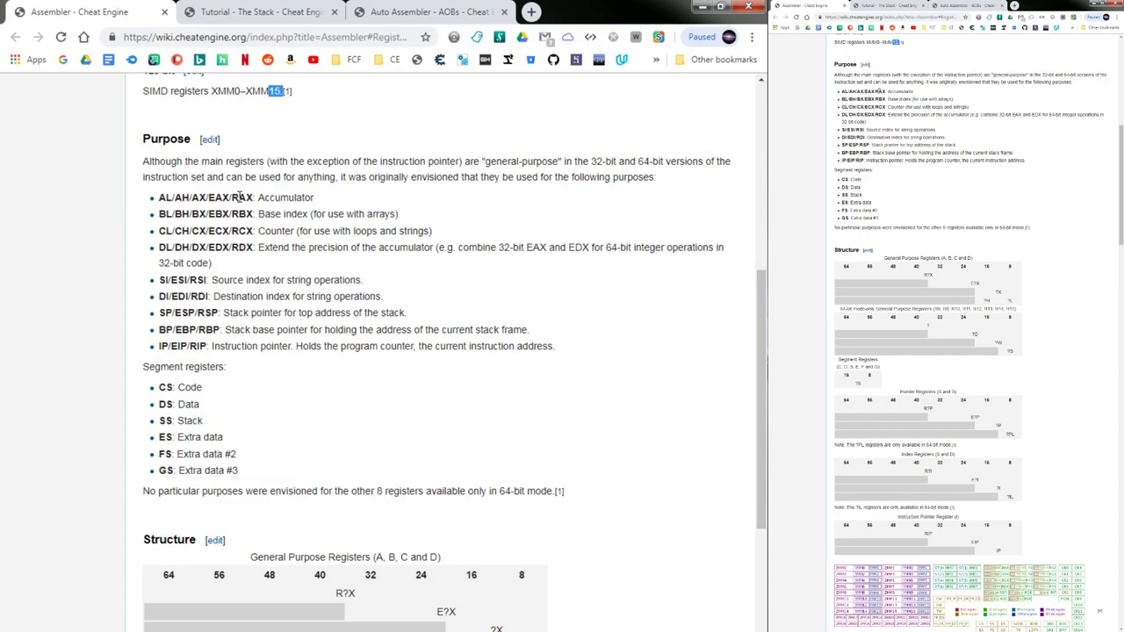
double_click(240, 199)
double_click(218, 198)
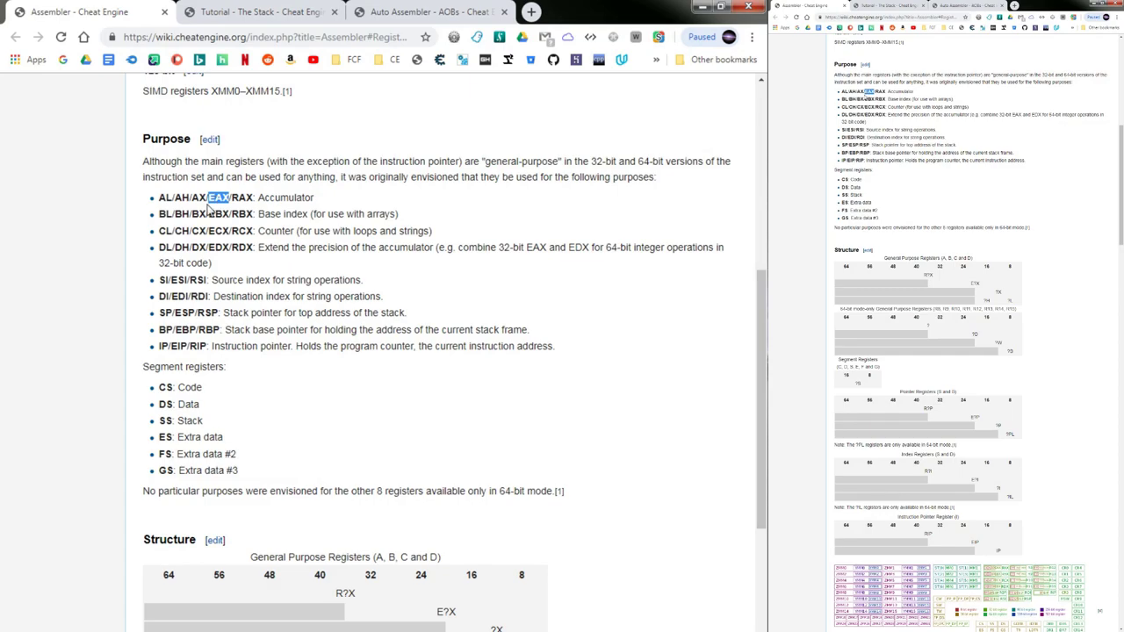
double_click(200, 200)
double_click(217, 200)
double_click(199, 200)
double_click(198, 247)
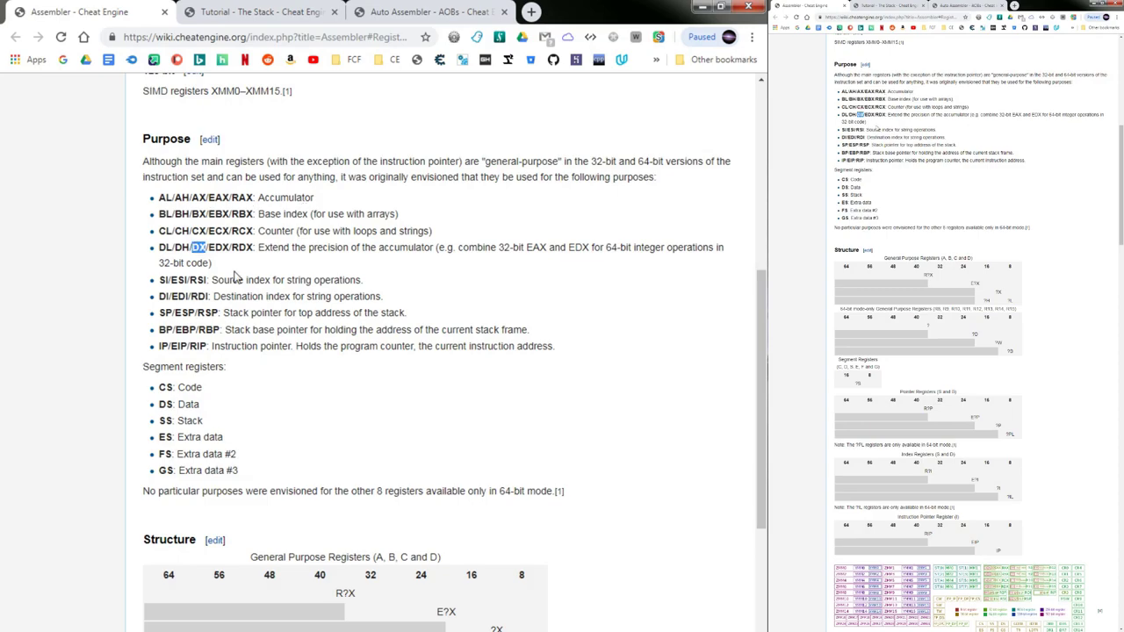
Step: Examine the source index, destination index, stack pointer, base pointer and instruction pointer entries in the Purpose list
double_click(179, 282)
double_click(163, 297)
double_click(163, 312)
double_click(163, 329)
click(159, 366)
double_click(162, 347)
double_click(167, 312)
double_click(256, 313)
double_click(264, 329)
Step: Highlight the words "Instruction pointer" in the IP/EIP/RIP entry and move on to the register Structure diagrams
double_click(234, 346)
double_click(274, 346)
double_click(234, 347)
double_click(271, 347)
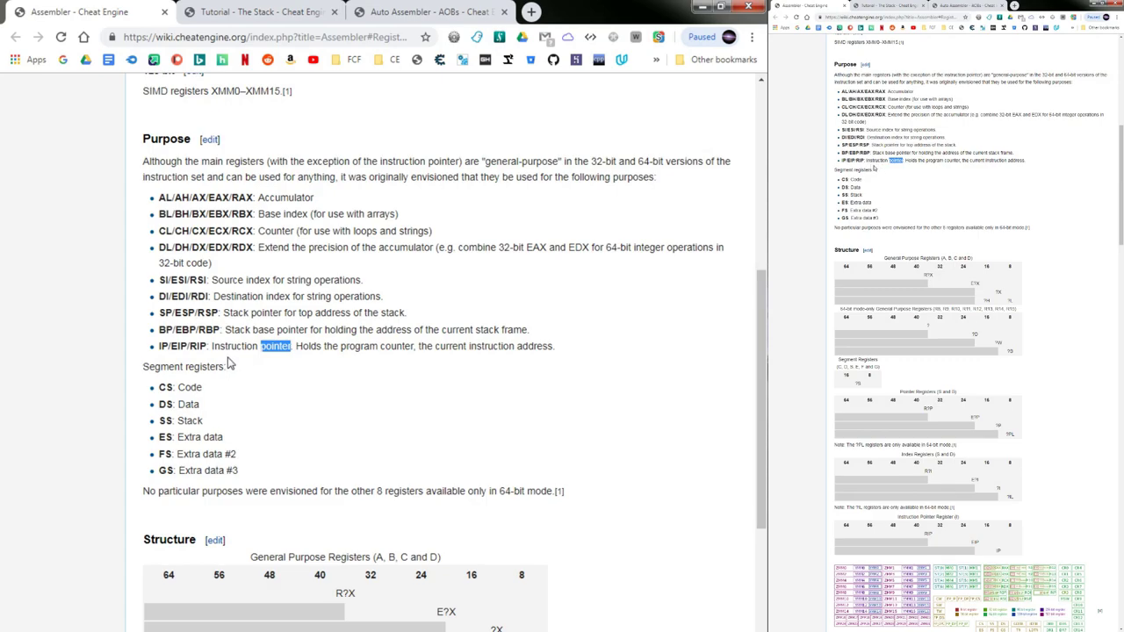
double_click(238, 347)
triple_click(252, 350)
double_click(275, 347)
drag(291, 348, 211, 351)
click(224, 360)
scroll(263, 512, down, 4)
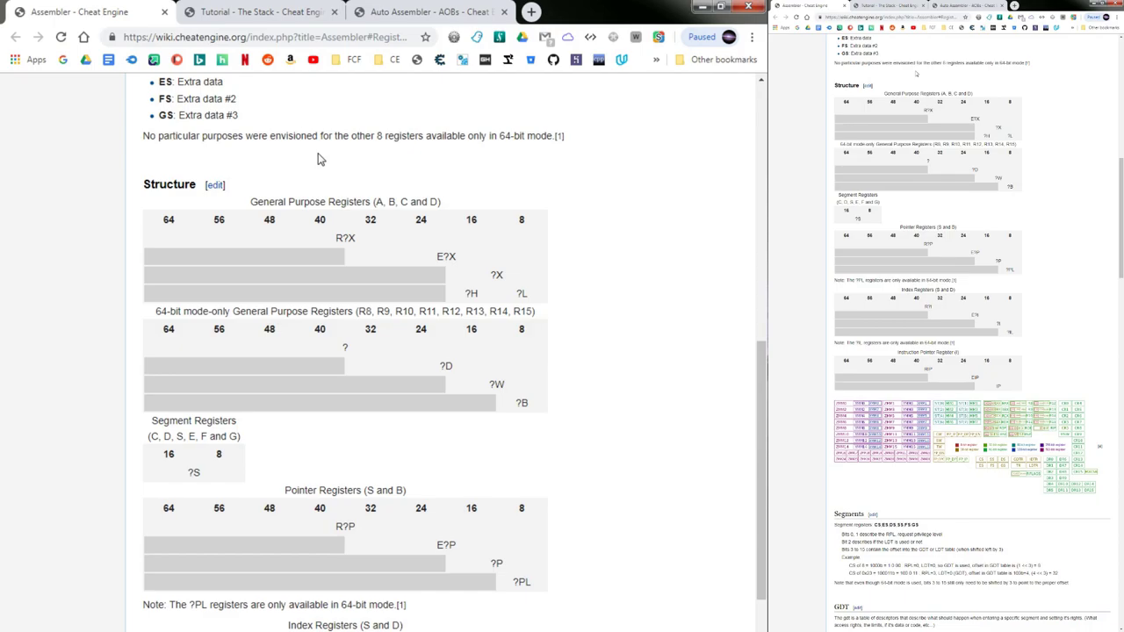
Step: Highlight R15 in the Structure diagrams and examine the suffix rows for the 64-bit mode-only general purpose registers R8 to R15
double_click(363, 311)
double_click(522, 311)
scroll(617, 343, down, 2)
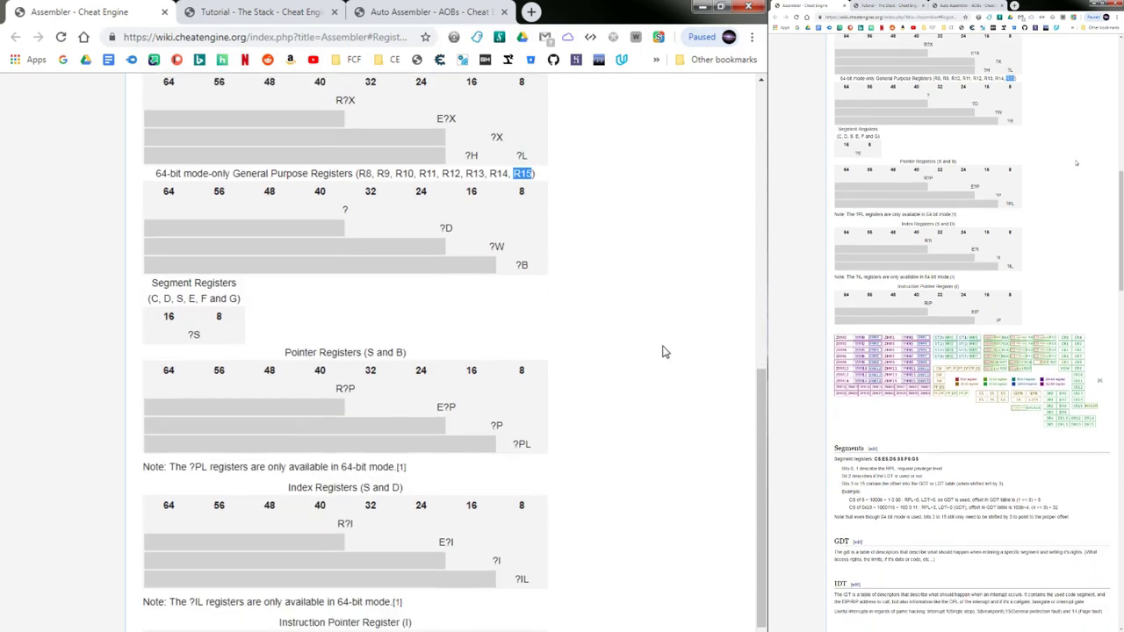
scroll(671, 354, up, 1)
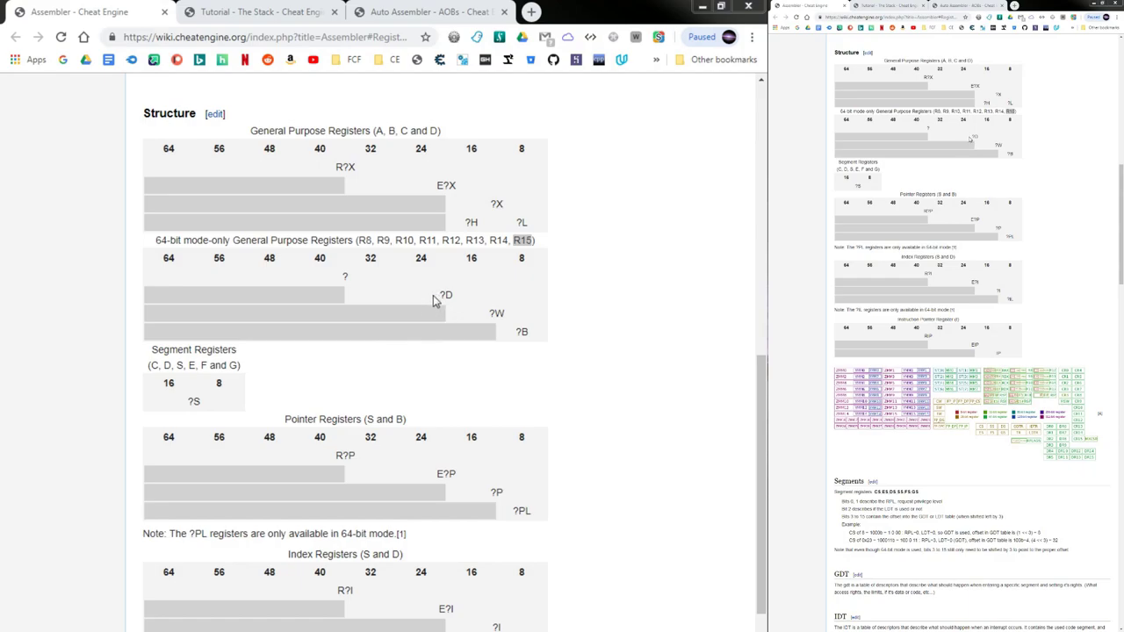
click(375, 277)
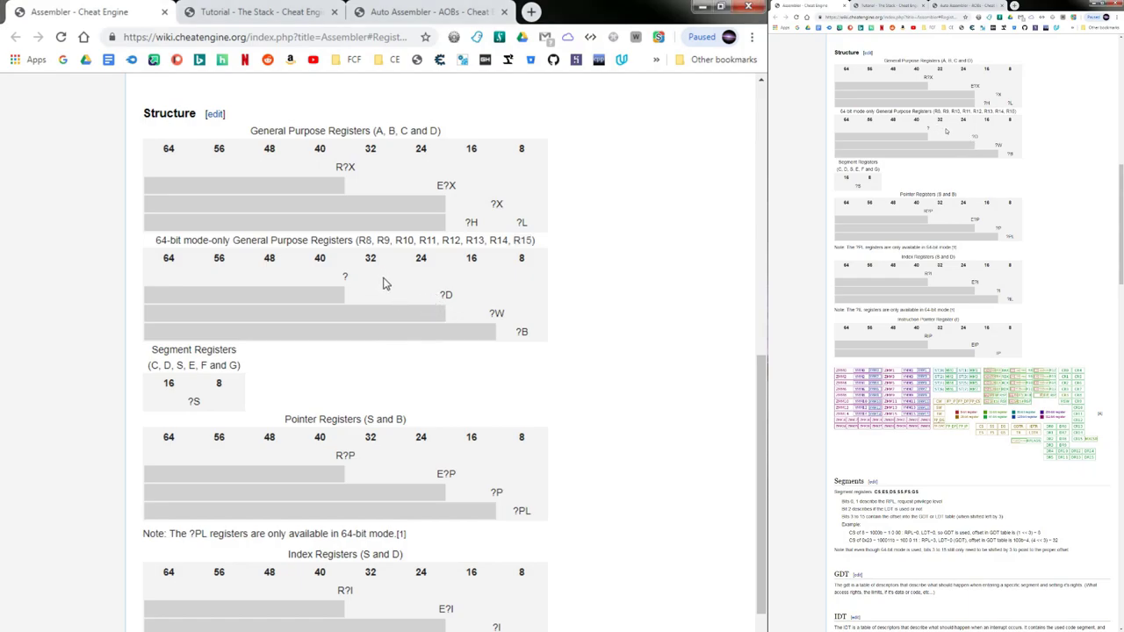
drag(412, 294, 445, 295)
drag(495, 314, 520, 335)
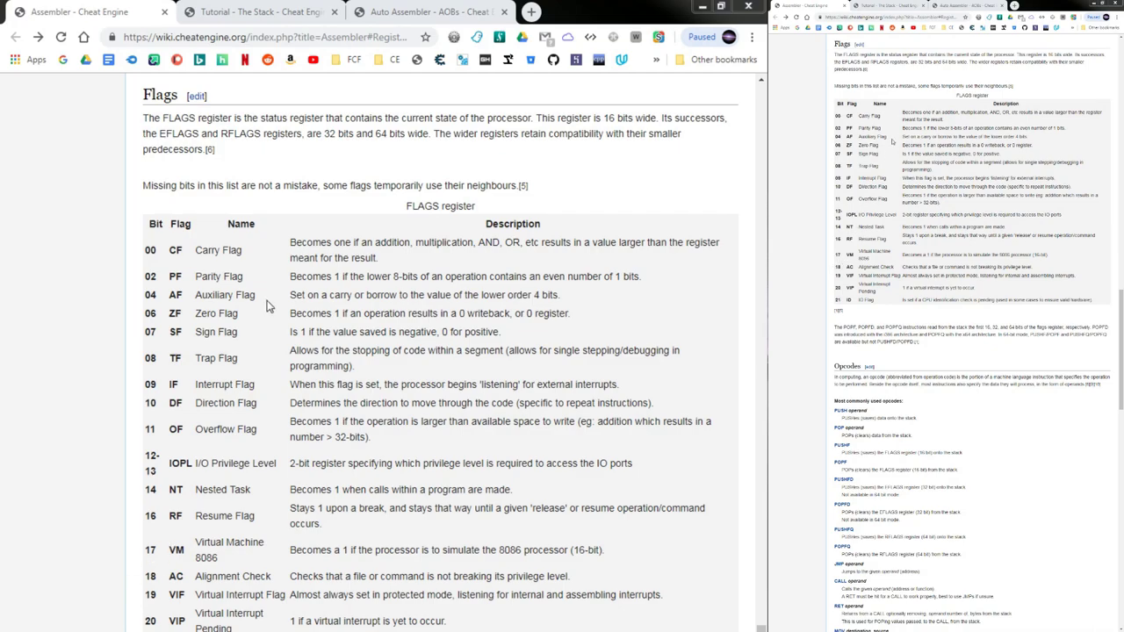
Step: Highlight the carry flag (CF) and zero flag (ZF) abbreviations in the FLAGS register table
double_click(176, 250)
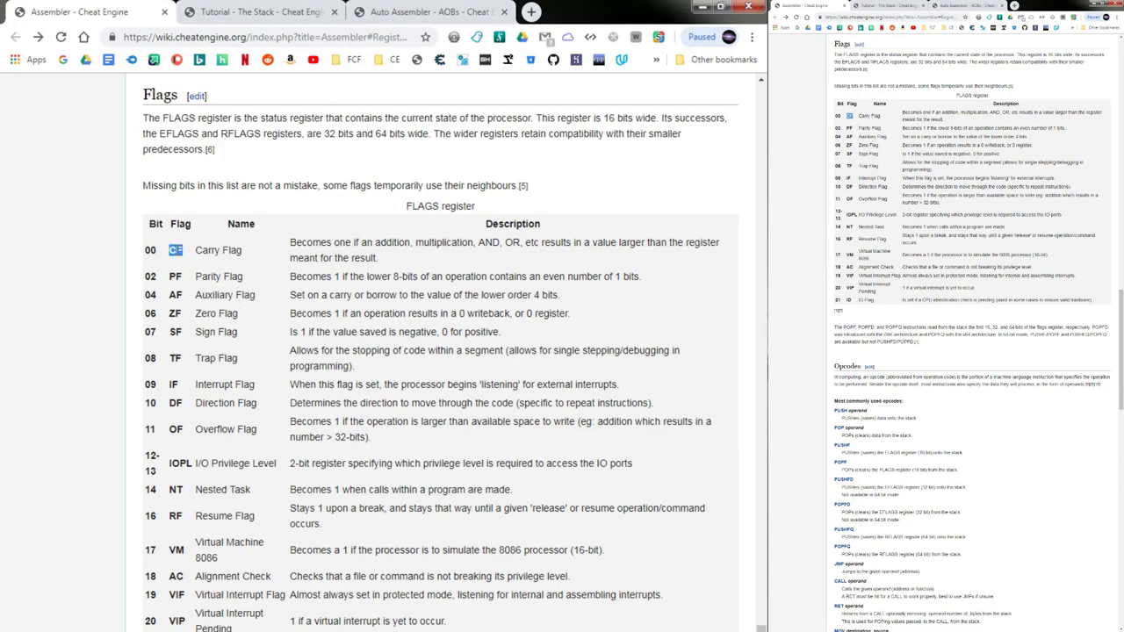
click(174, 314)
double_click(174, 314)
Step: Switch to the Tutorial - The Stack page and examine the pushed values 123ABC, 00DEAD and 00BEEF in the Working with the Stack code
key(ctrl+Tab)
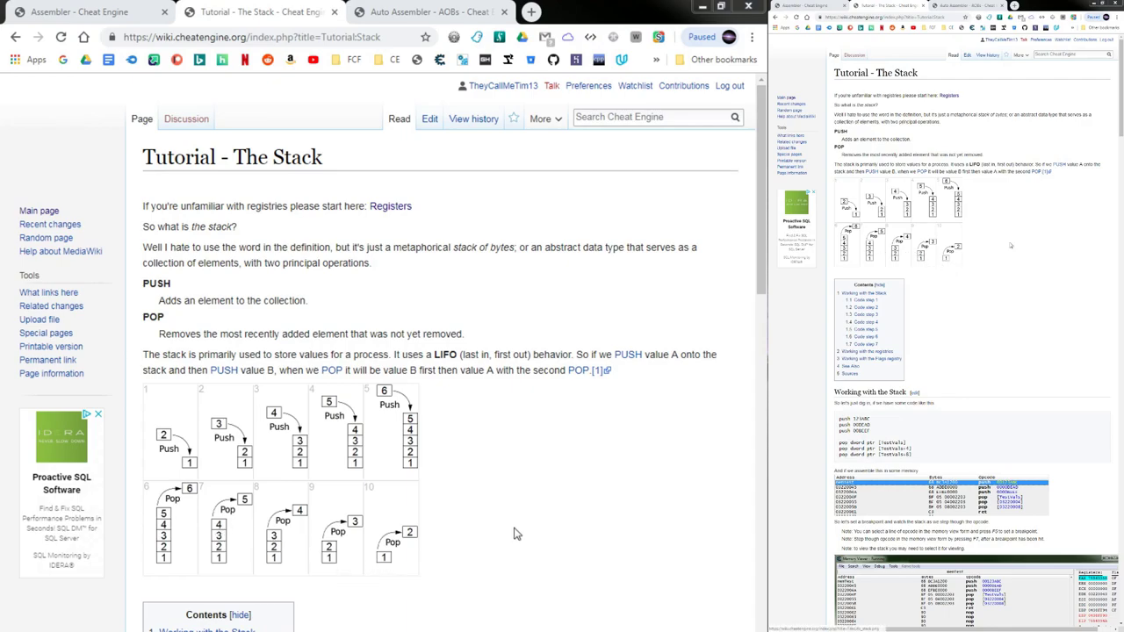
scroll(516, 541, down, 3)
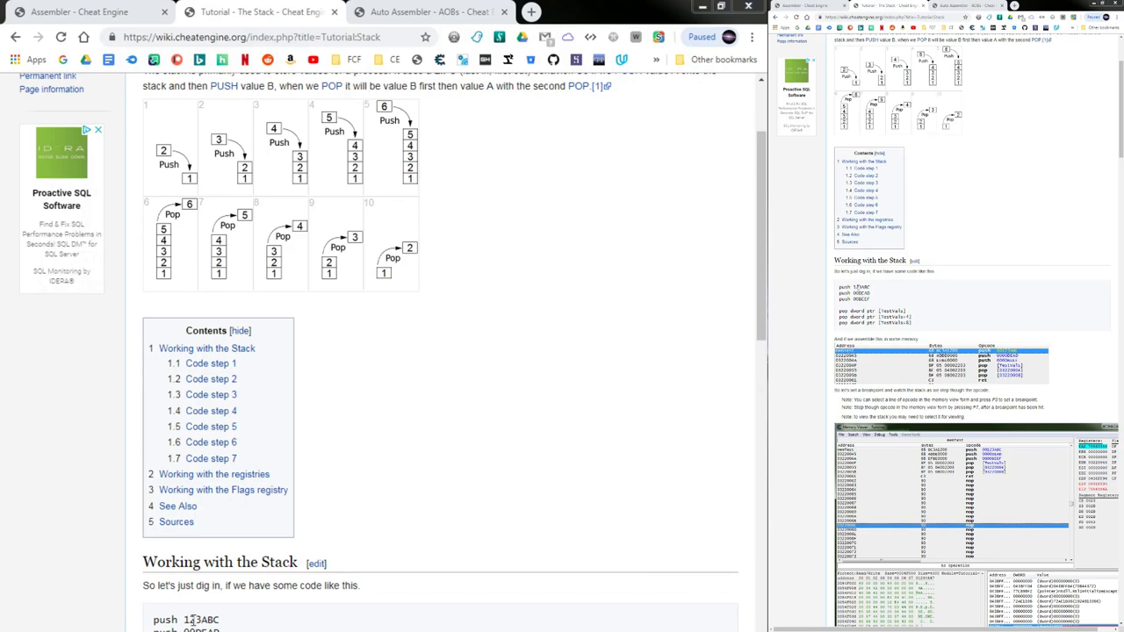
double_click(190, 620)
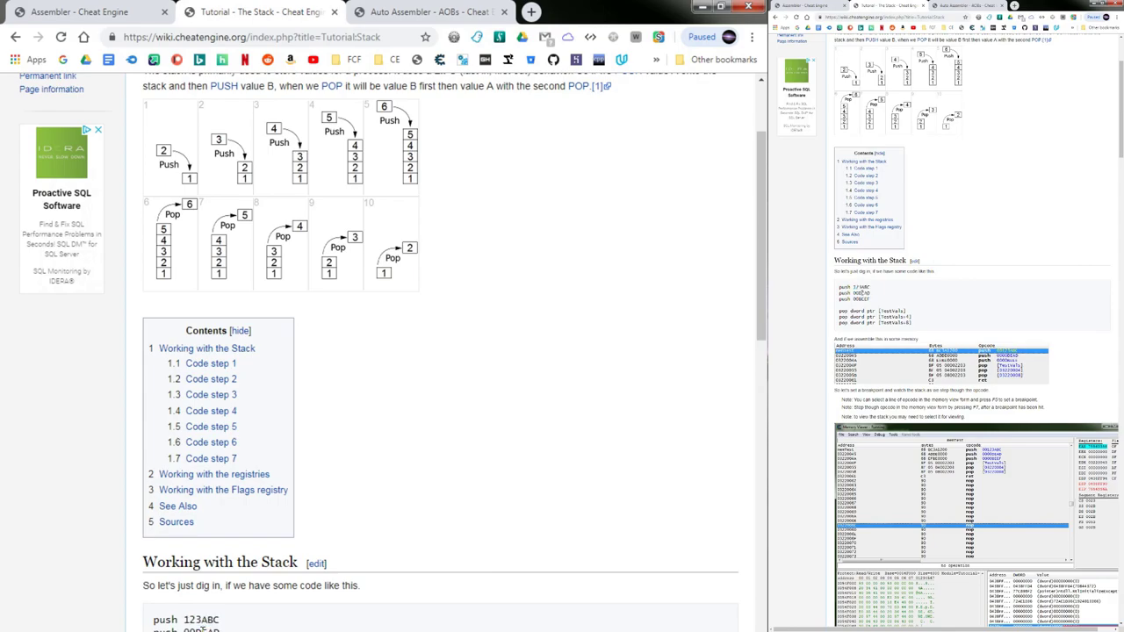
double_click(202, 630)
double_click(861, 300)
double_click(199, 620)
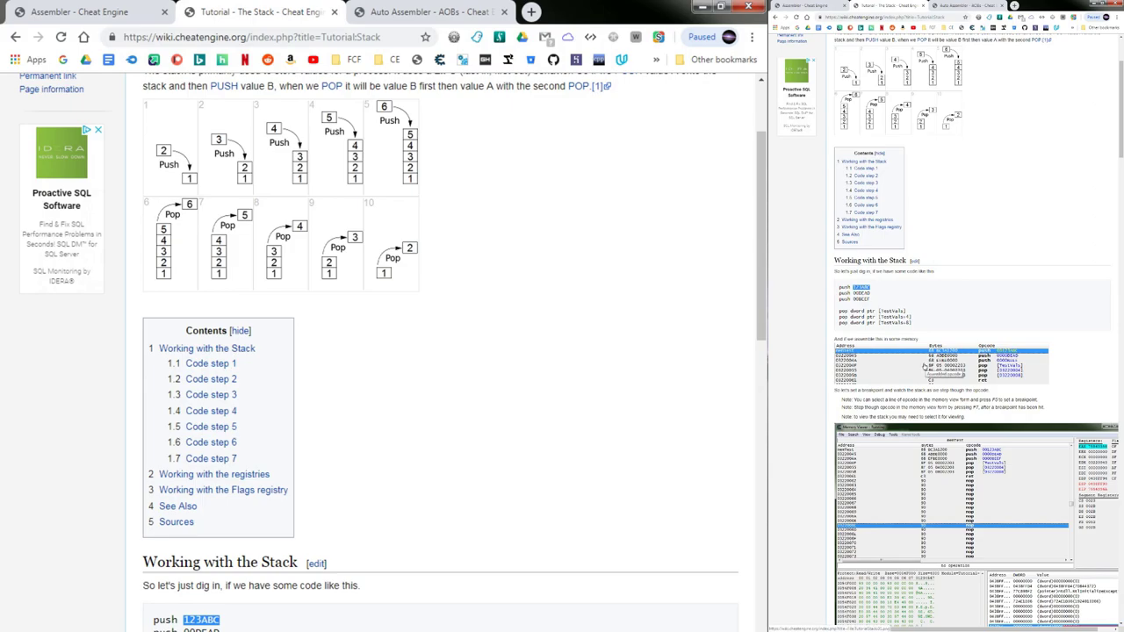
scroll(922, 368, down, 3)
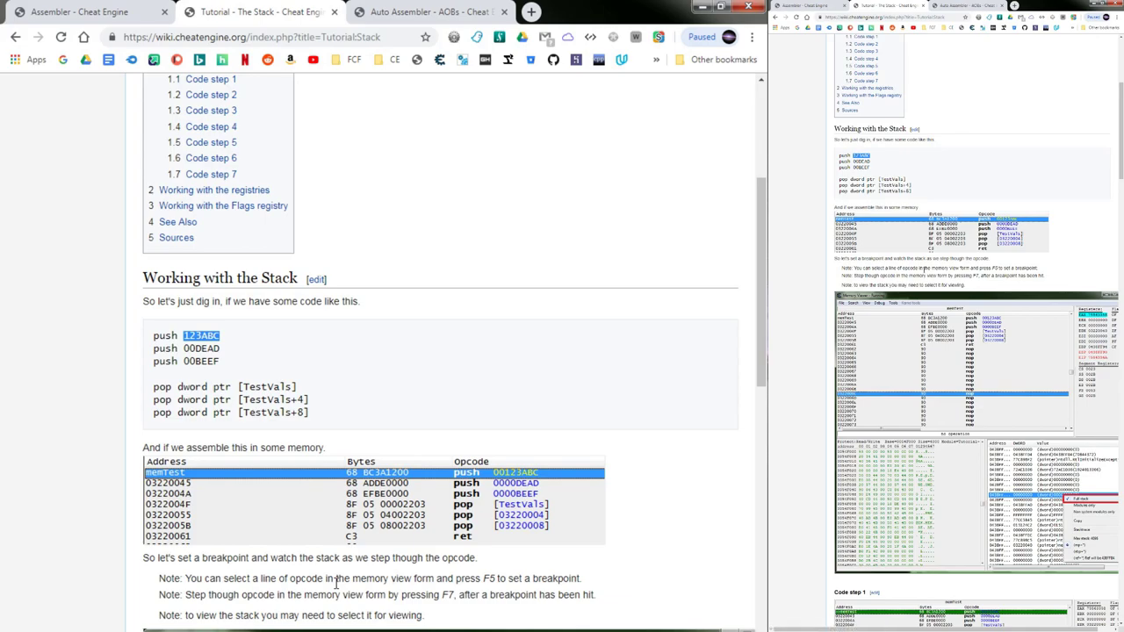
scroll(899, 269, down, 1)
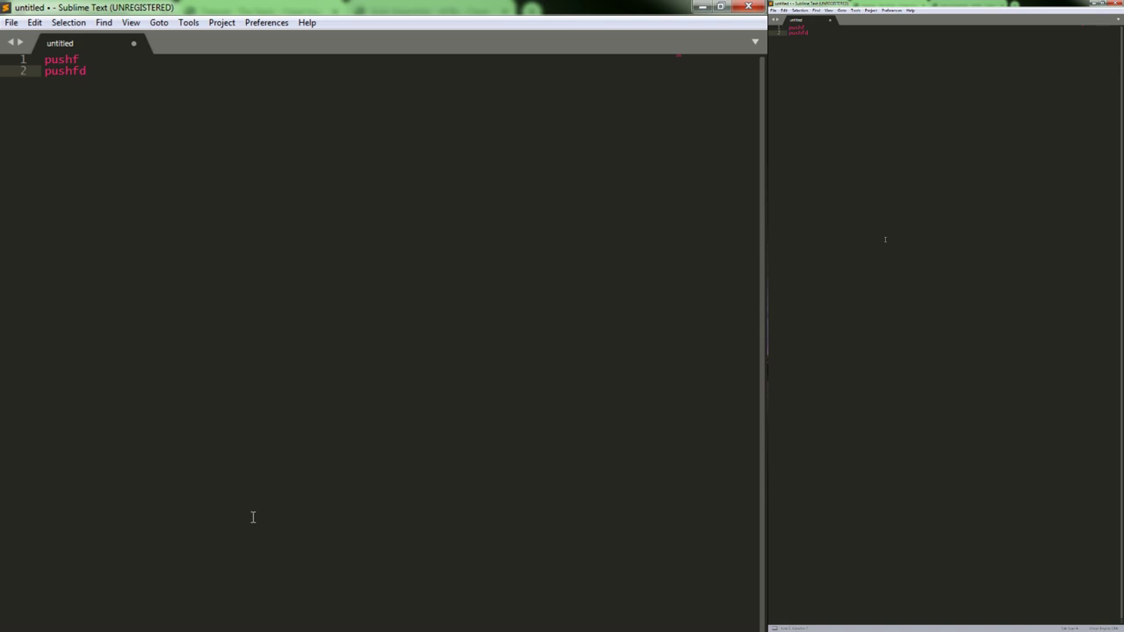
Step: In Sublime Text, add pushfq below pushfd, list popf, popfd and popfq under a blank line, and leave several blank lines beneath
key(Return)
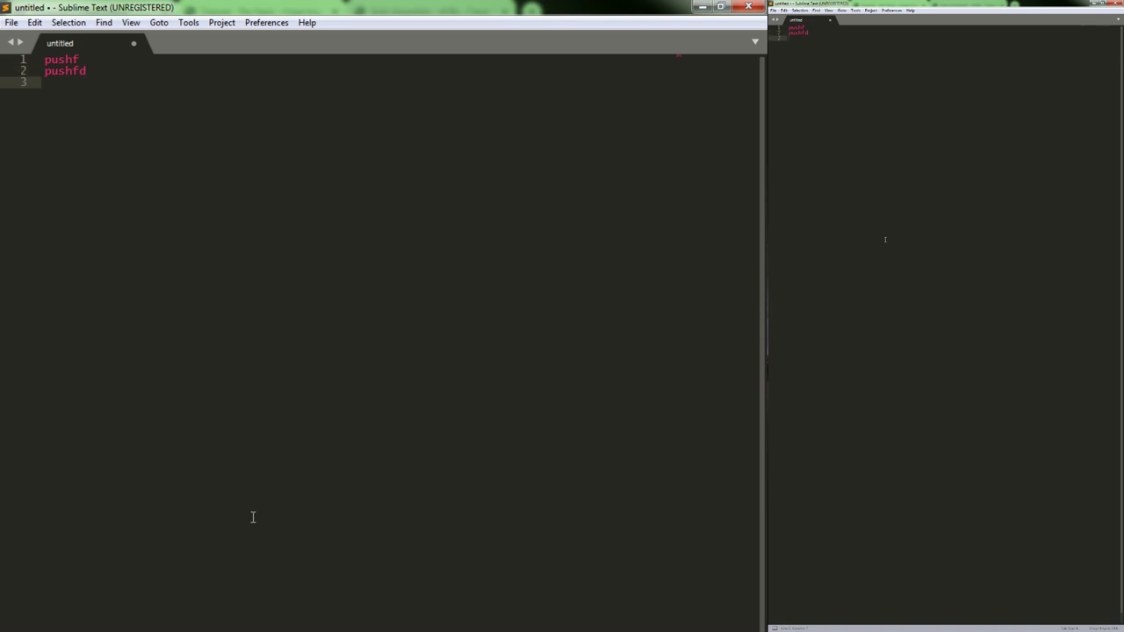
text(pushfd)
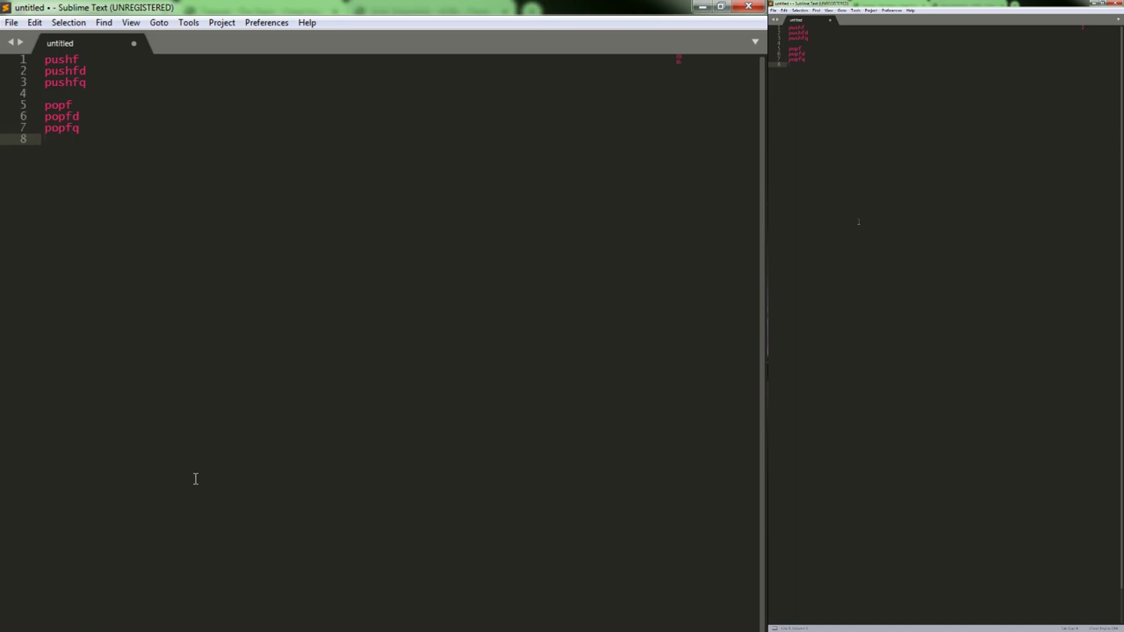
key(Return)
key(Return)
key(Return)
key(Return)
key(Return)
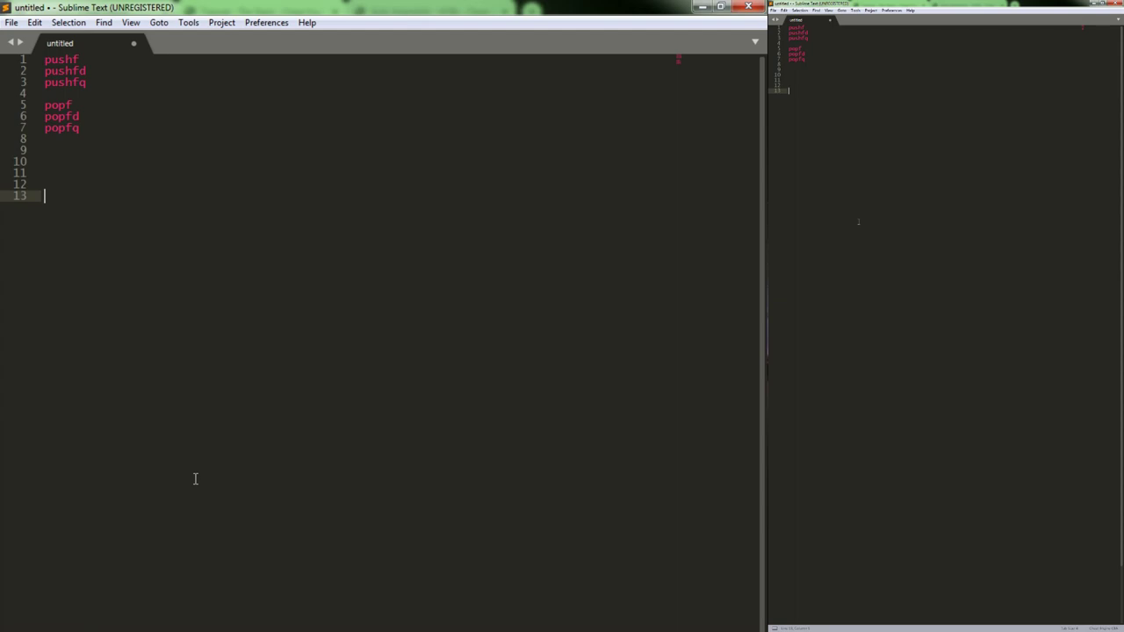
Step: Add a "..." line followed by pushad and popad, and leave a gap of blank lines below them
text(...)
key(Return)
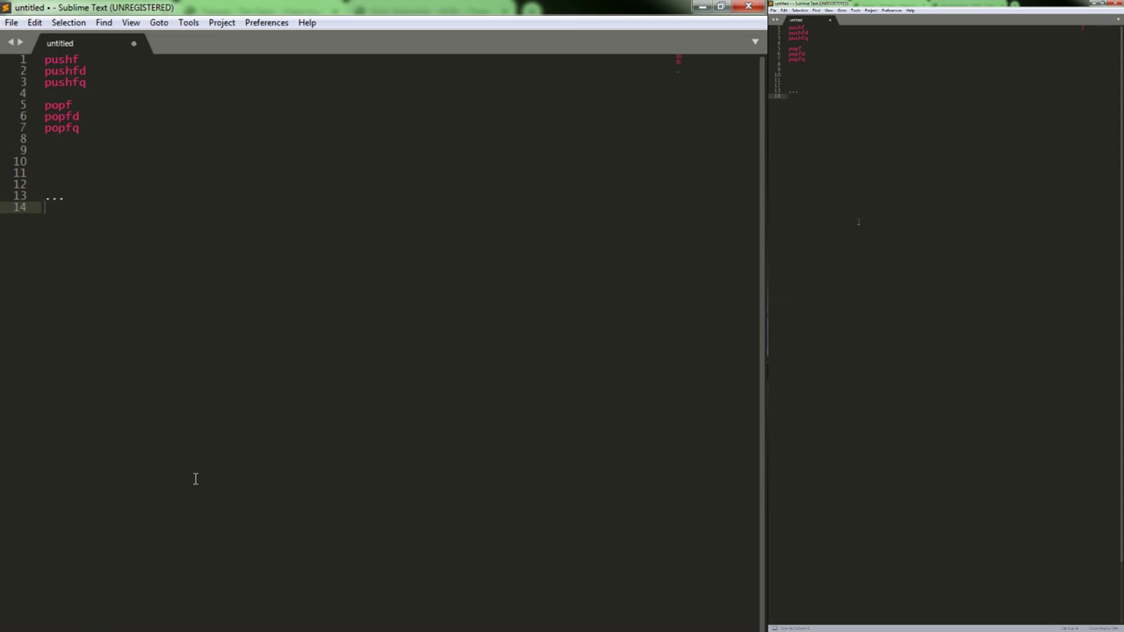
text(pushad)
key(Return)
text(popad)
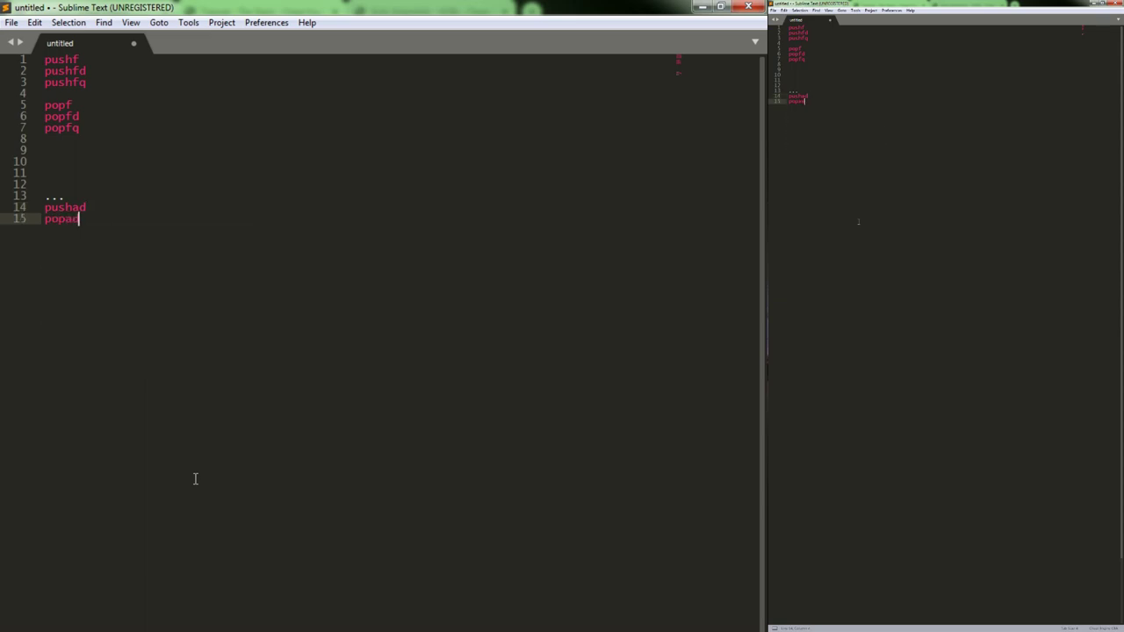
key(Return)
key(Return)
key(Return)
key(Return)
key(Return)
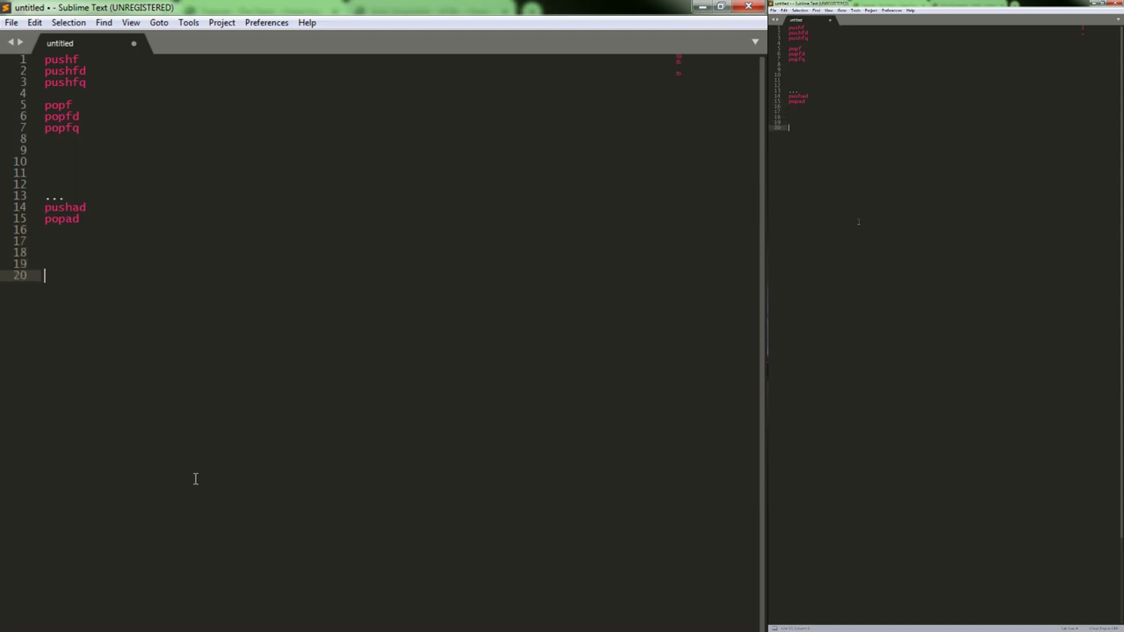
Step: Write another "..." line followed by push rax, a /// placeholder line and pop rax
text(...)
key(Return)
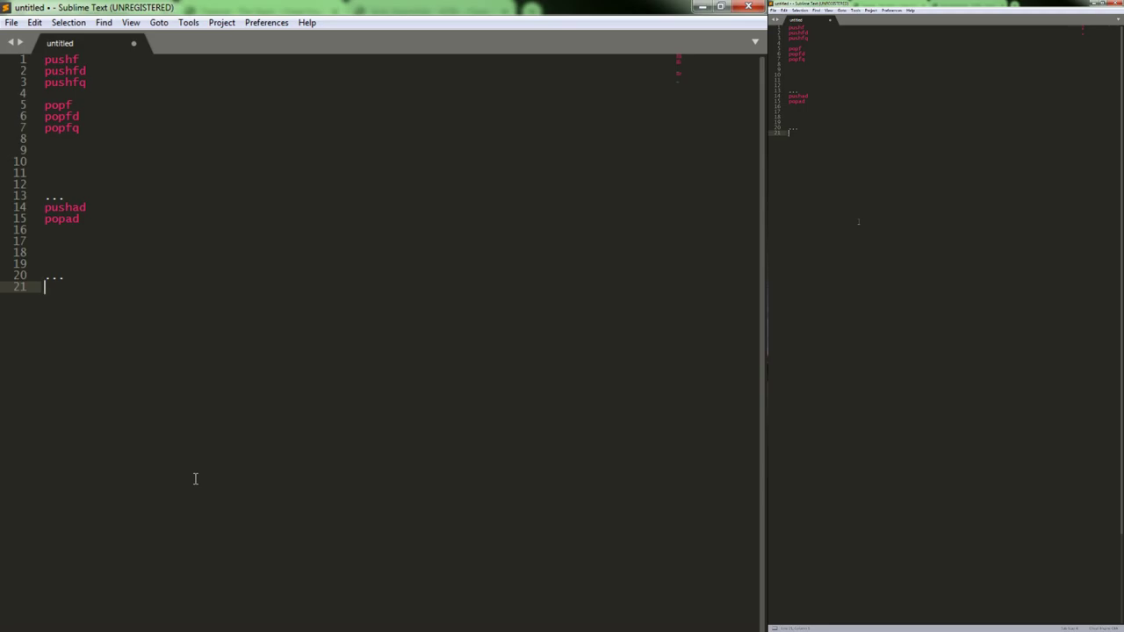
text(push rax)
key(Return)
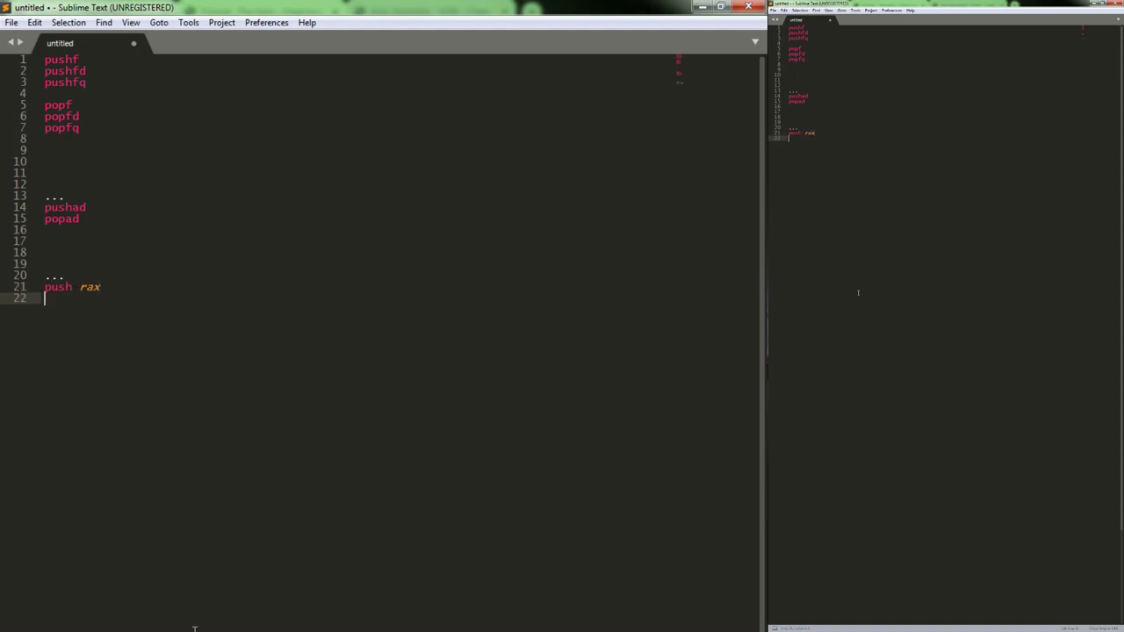
text(///)
key(Return)
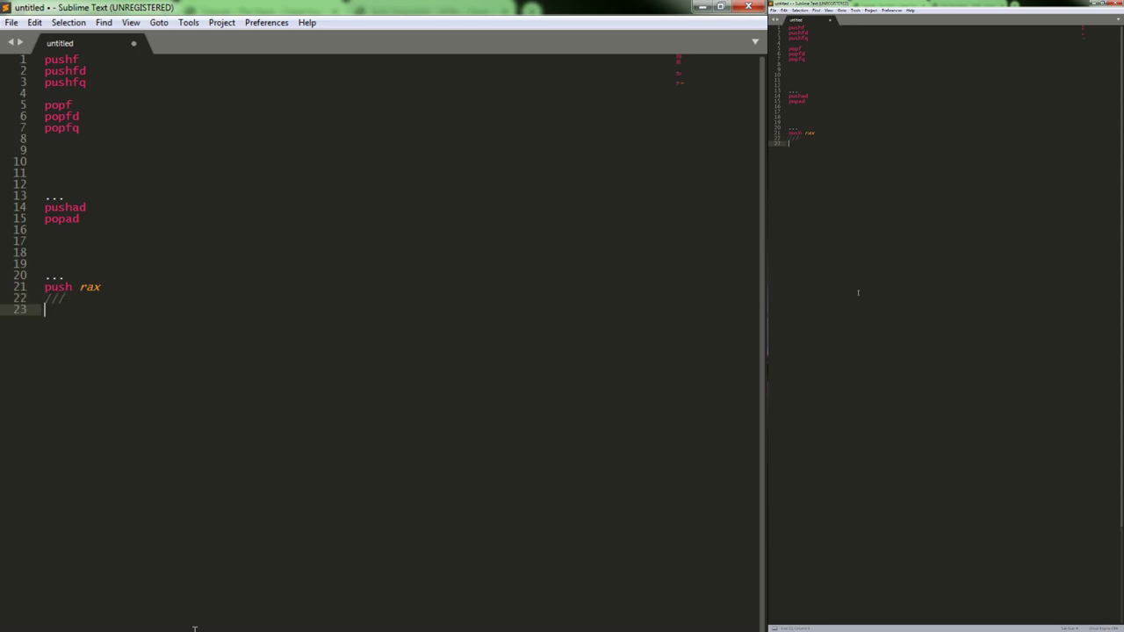
text(pop rax)
Step: Insert a pushfq line directly above push rax
key(Up)
key(Up)
key(Up)
key(Return)
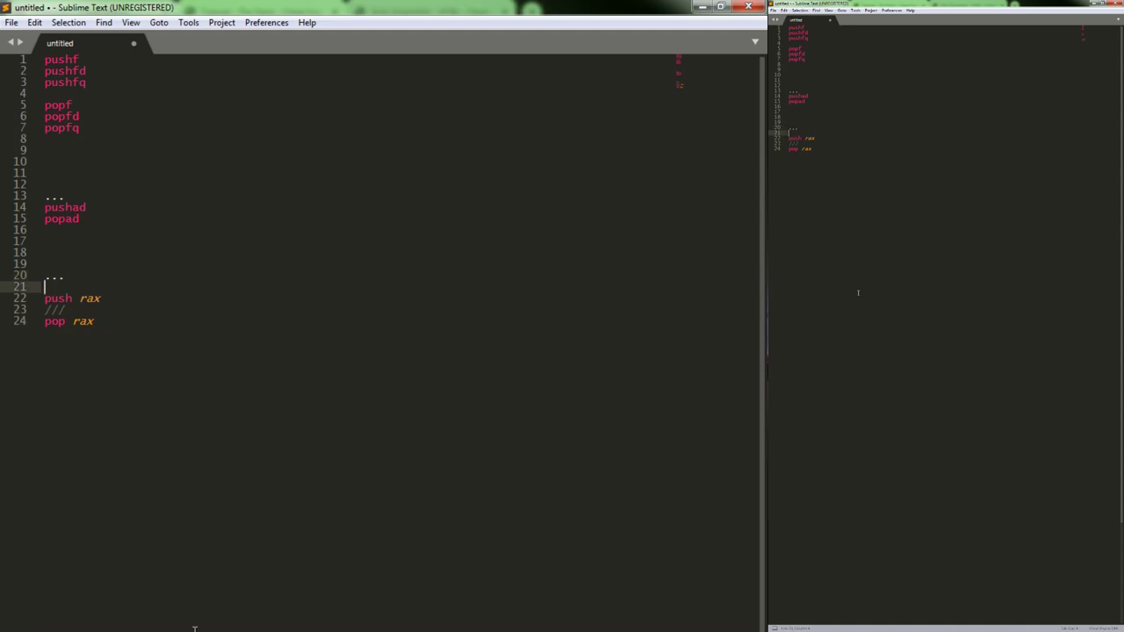
text(pushf)
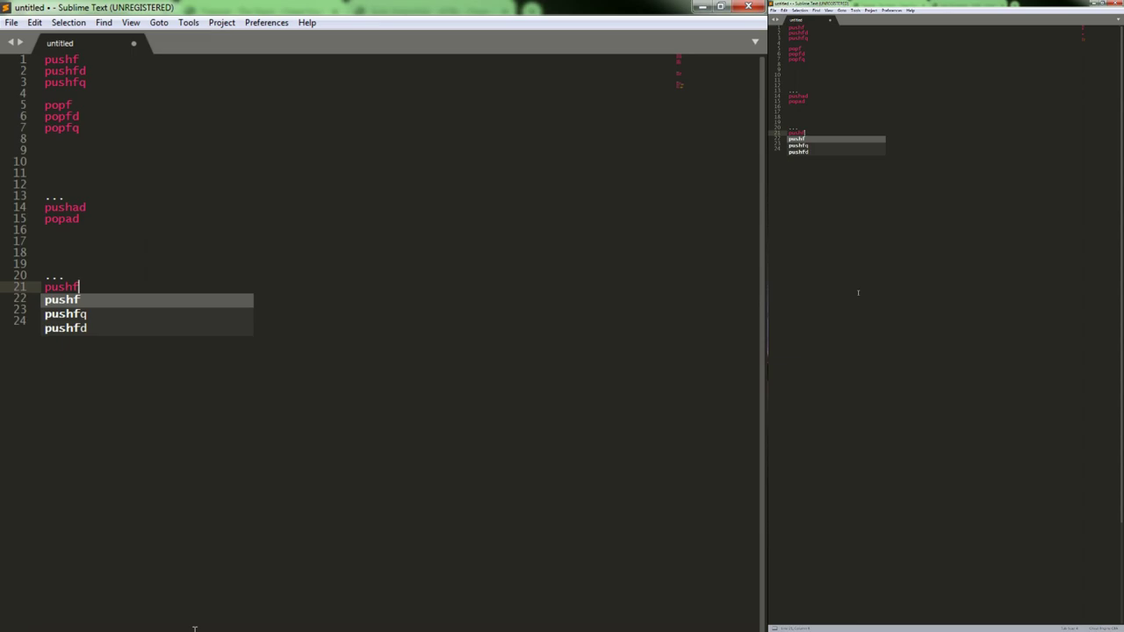
text(d)
key(BackSpace)
text(q)
Step: Add popfq on a new line below pop rax and return to the /// placeholder line
key(Down)
key(Down)
key(Down)
key(End)
key(Return)
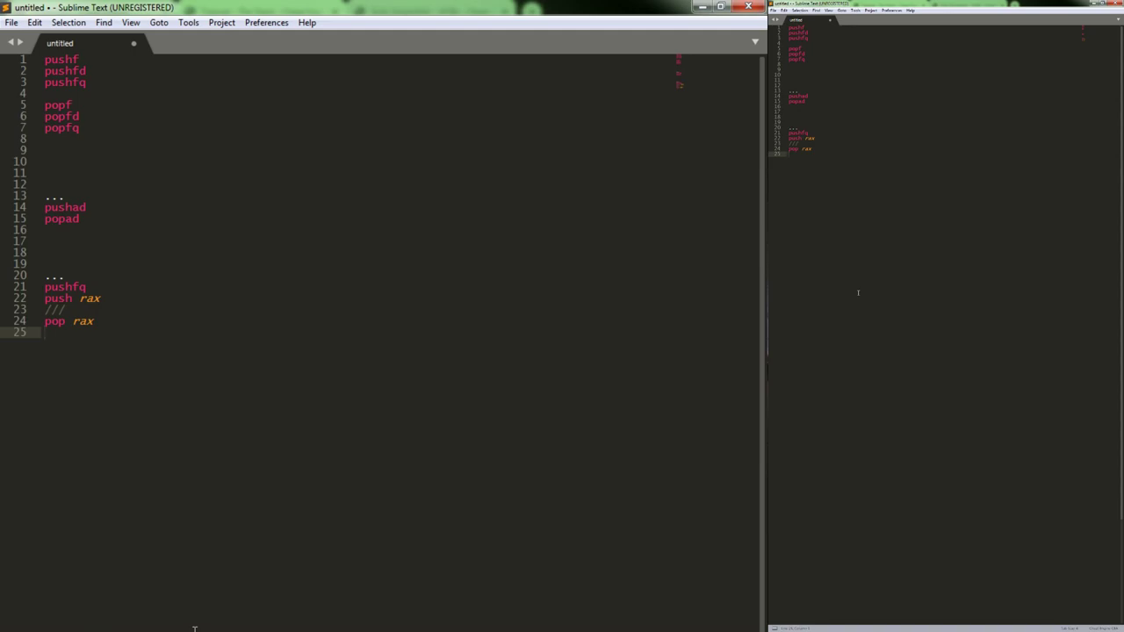
text(pu)
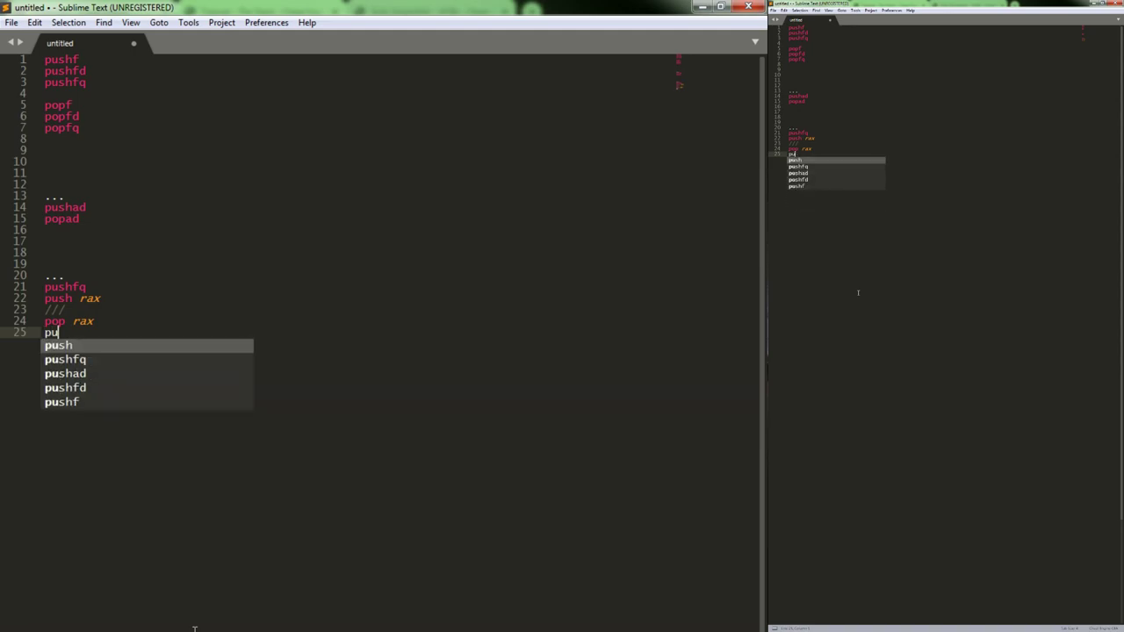
key(BackSpace)
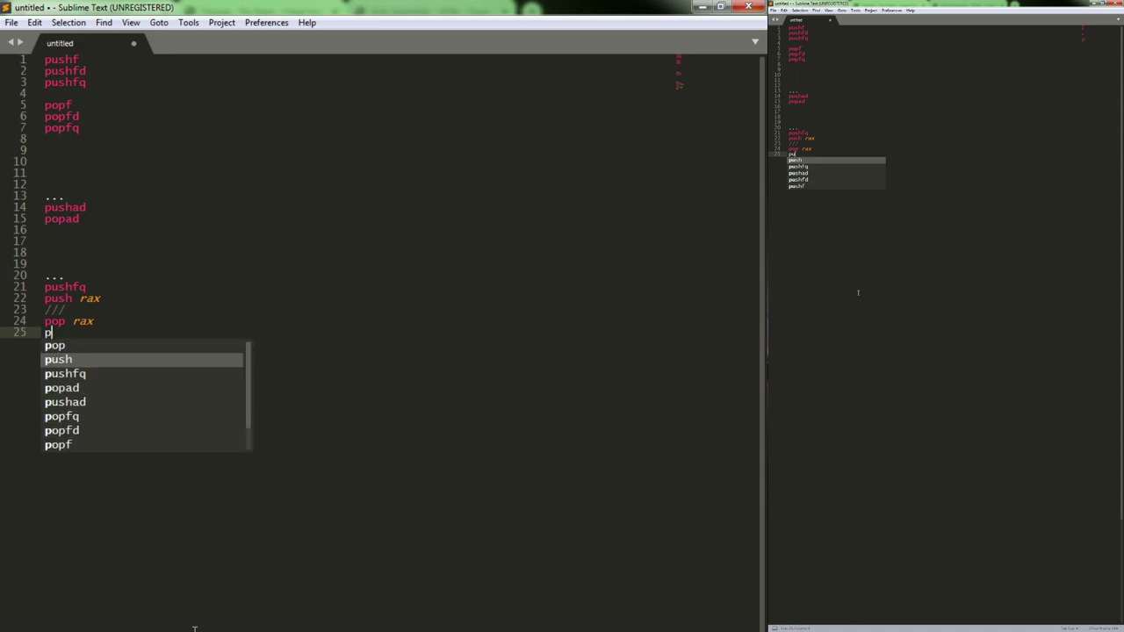
text(op)
key(Down)
key(Down)
key(Return)
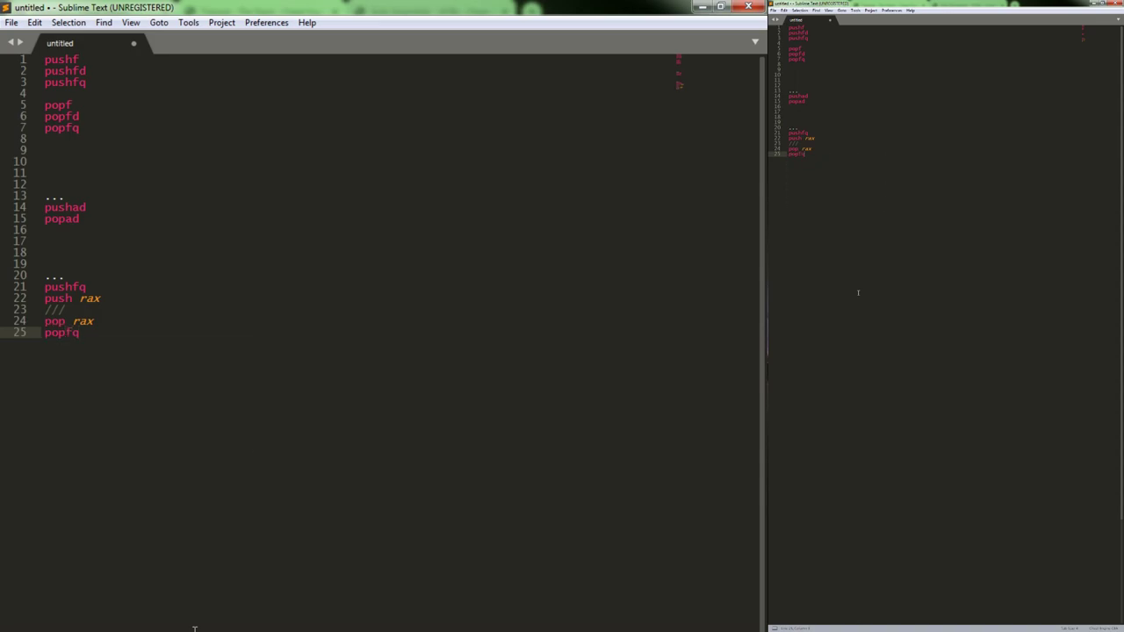
key(Up)
key(Up)
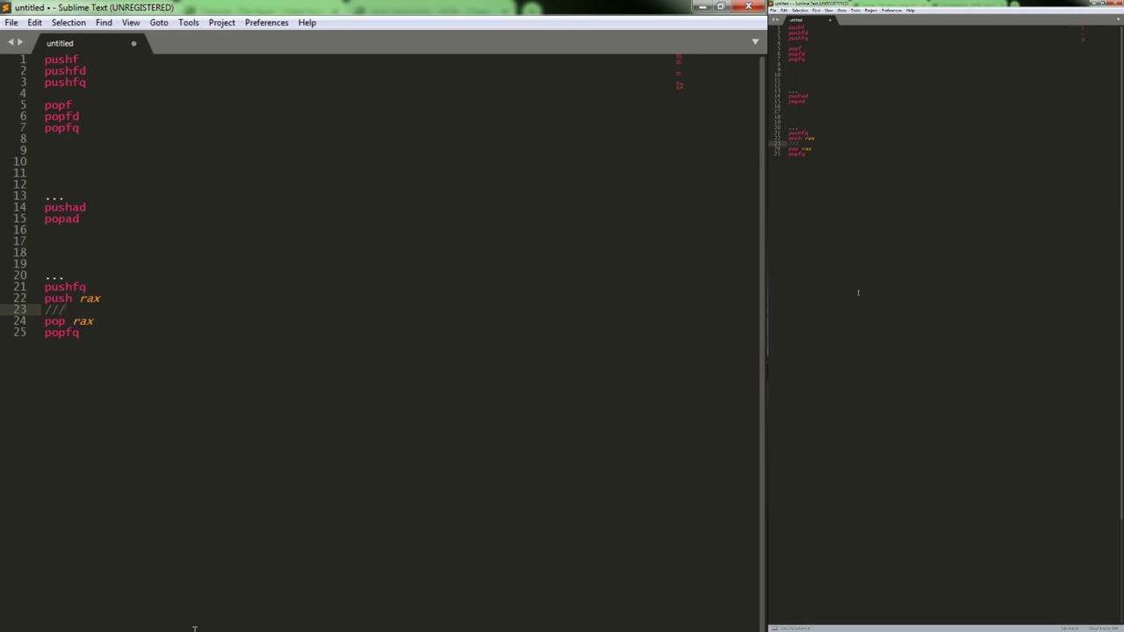
Step: Switch to the browser and read through the stack tutorial's code steps, examining how each push changes the stack
key(alt+Tab)
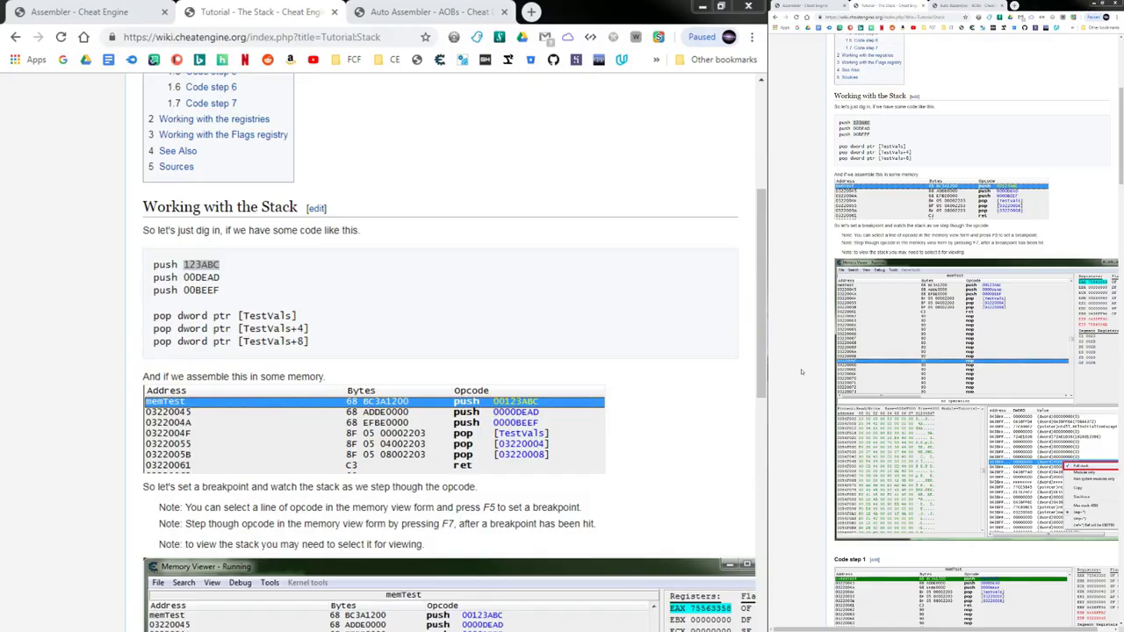
scroll(527, 352, down, 3)
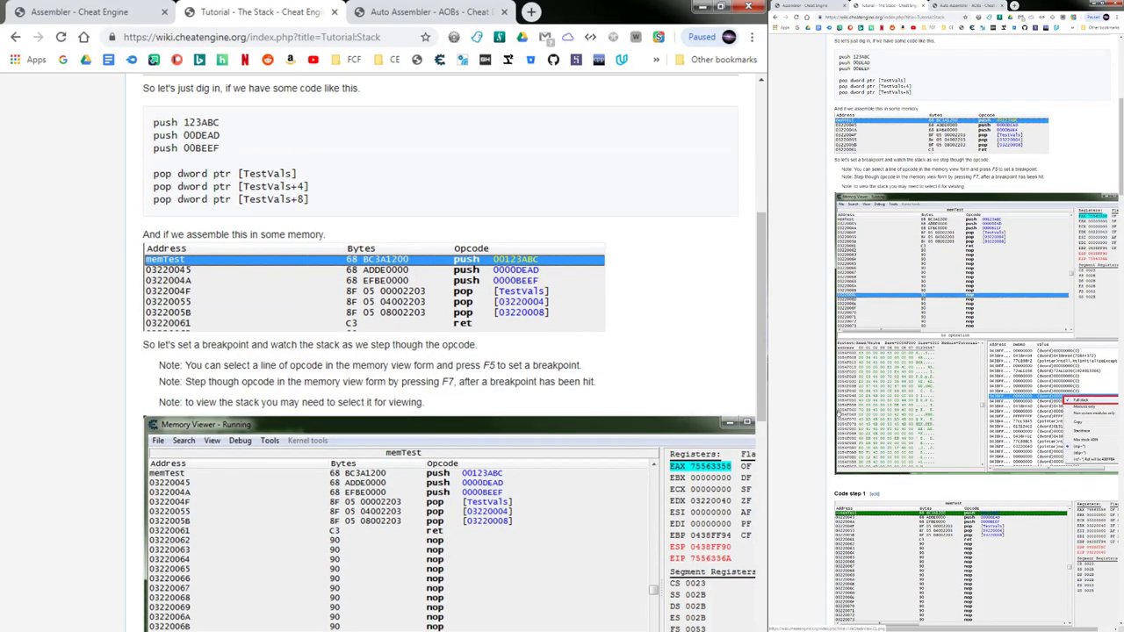
scroll(450, 351, down, 5)
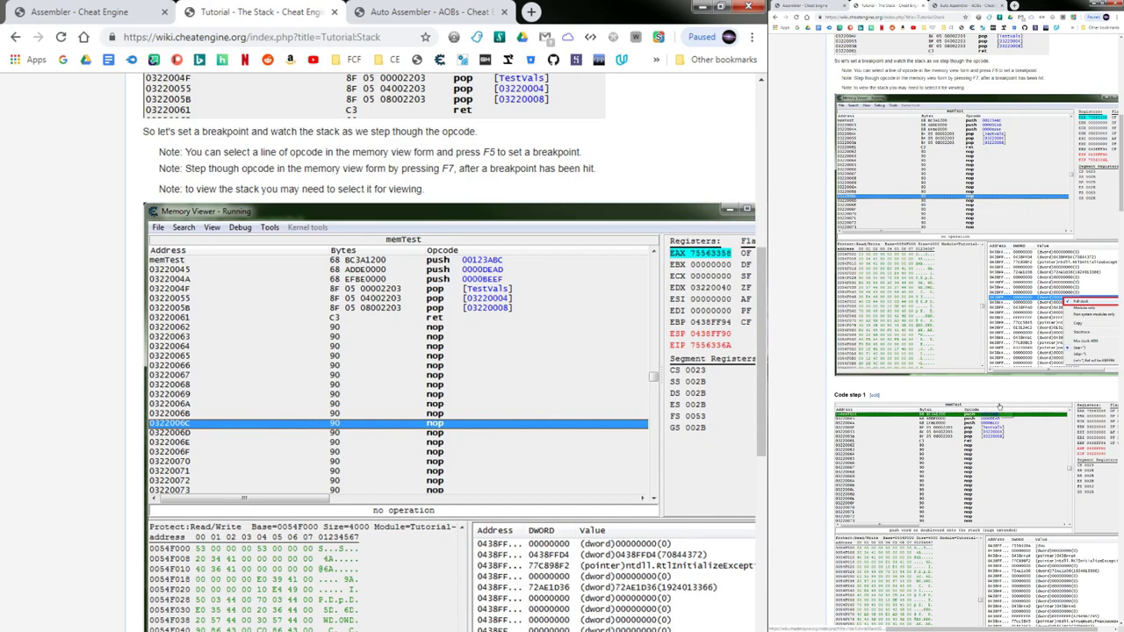
scroll(999, 407, down, 3)
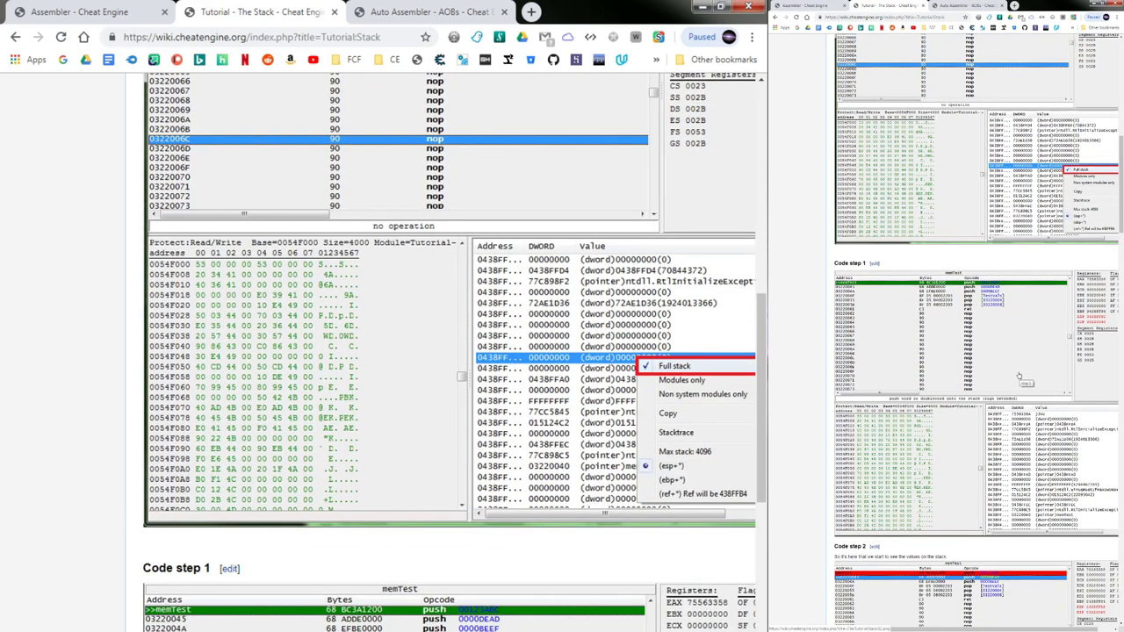
scroll(1019, 378, down, 4)
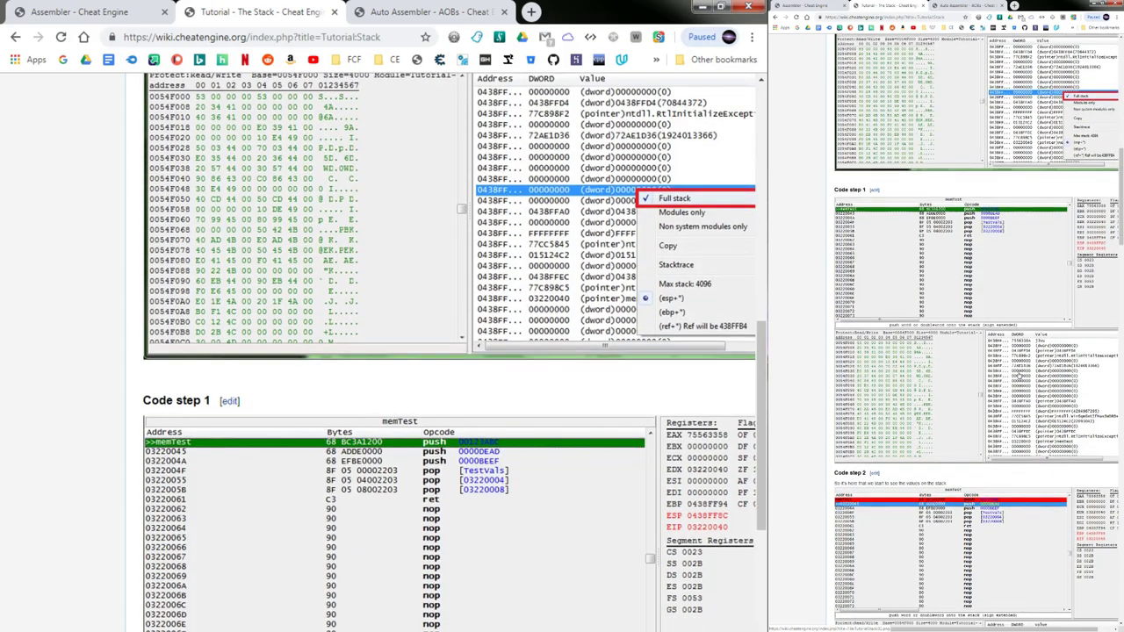
scroll(1019, 376, down, 4)
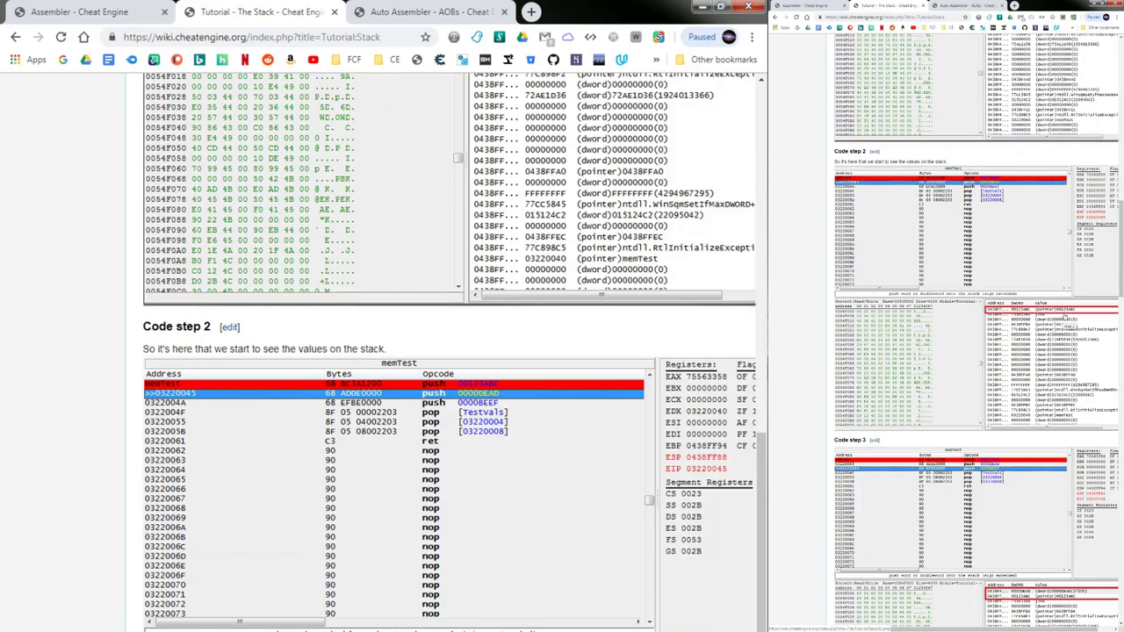
scroll(1063, 316, down, 1)
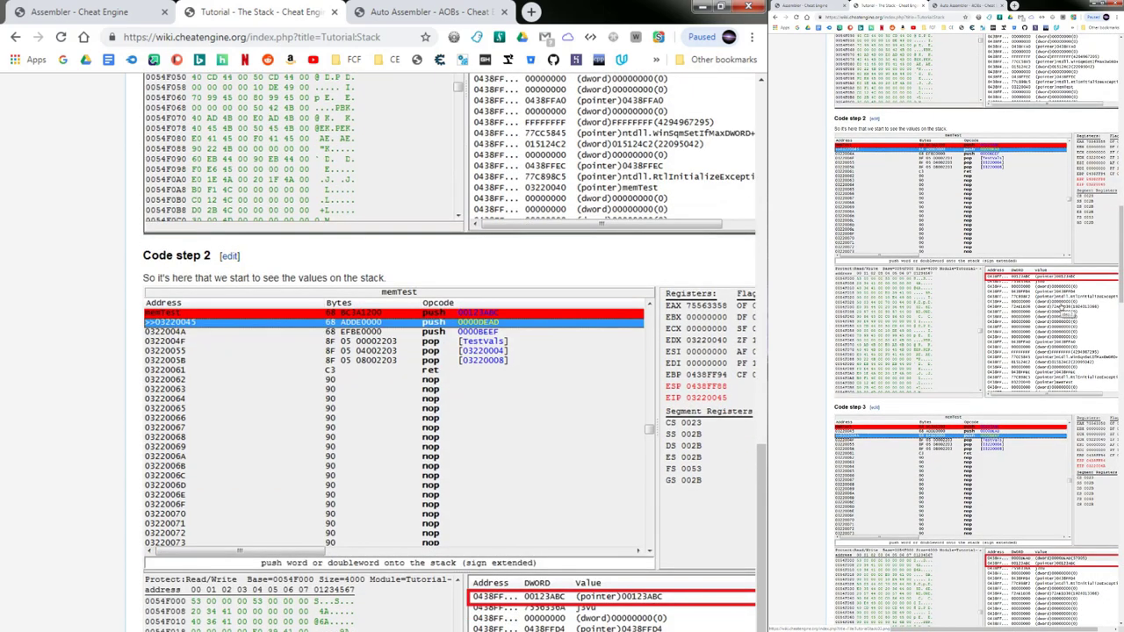
scroll(1054, 299, down, 3)
scroll(1053, 307, down, 3)
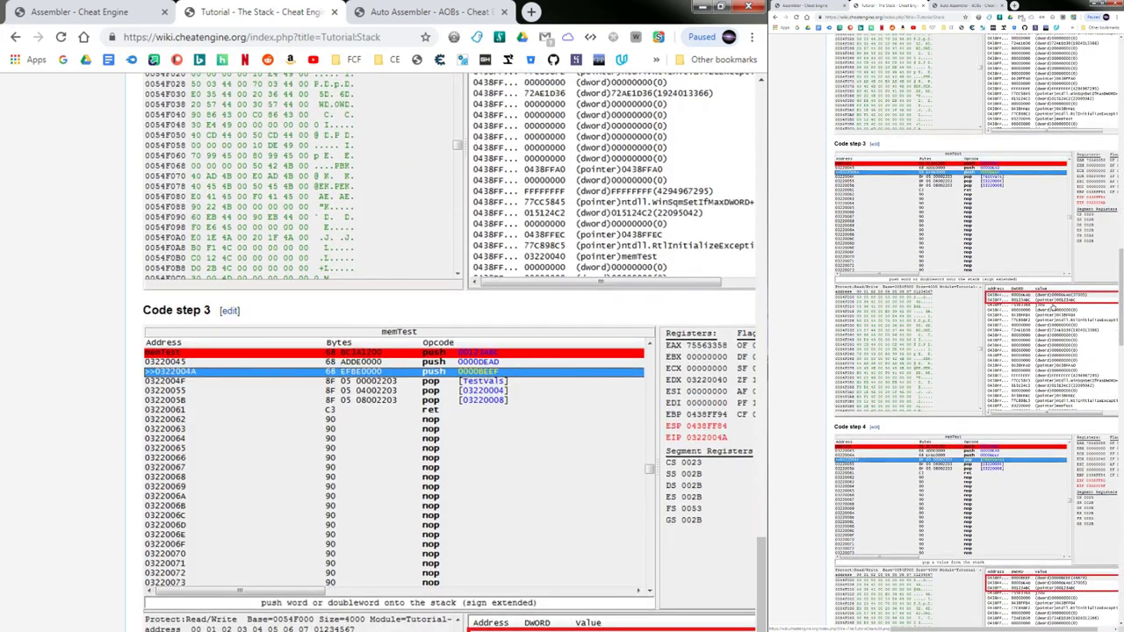
scroll(1053, 306, down, 6)
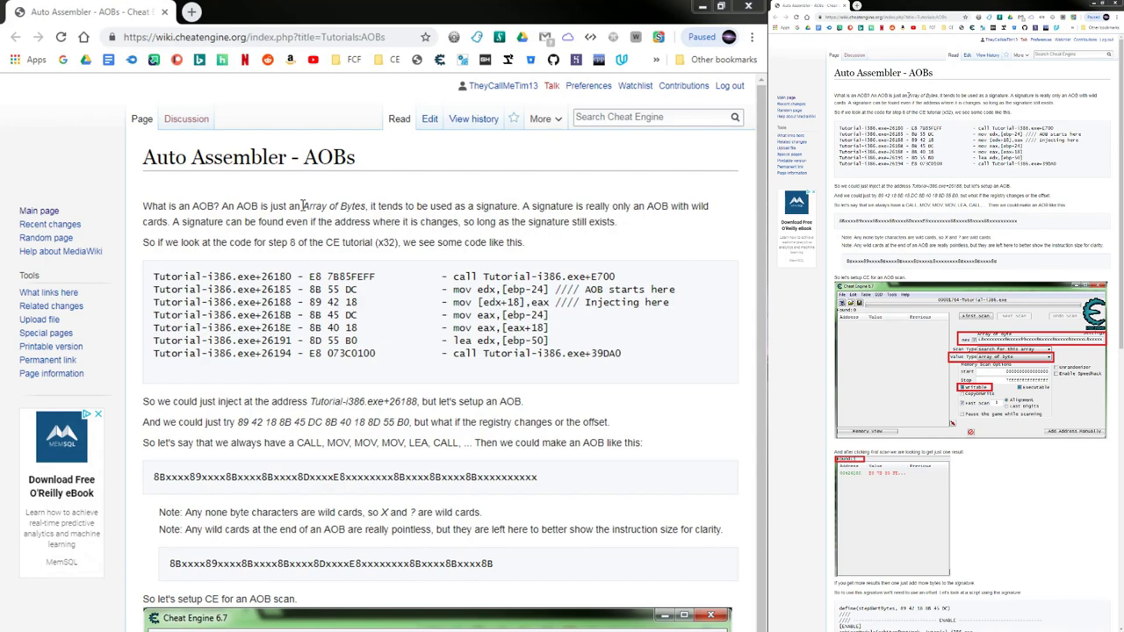
Step: In the AOBs article, highlight the term Array of Bytes and the example bytes 89 42 18 8B 45 DC 8B 40 18 8D 55 B0
drag(303, 206, 360, 205)
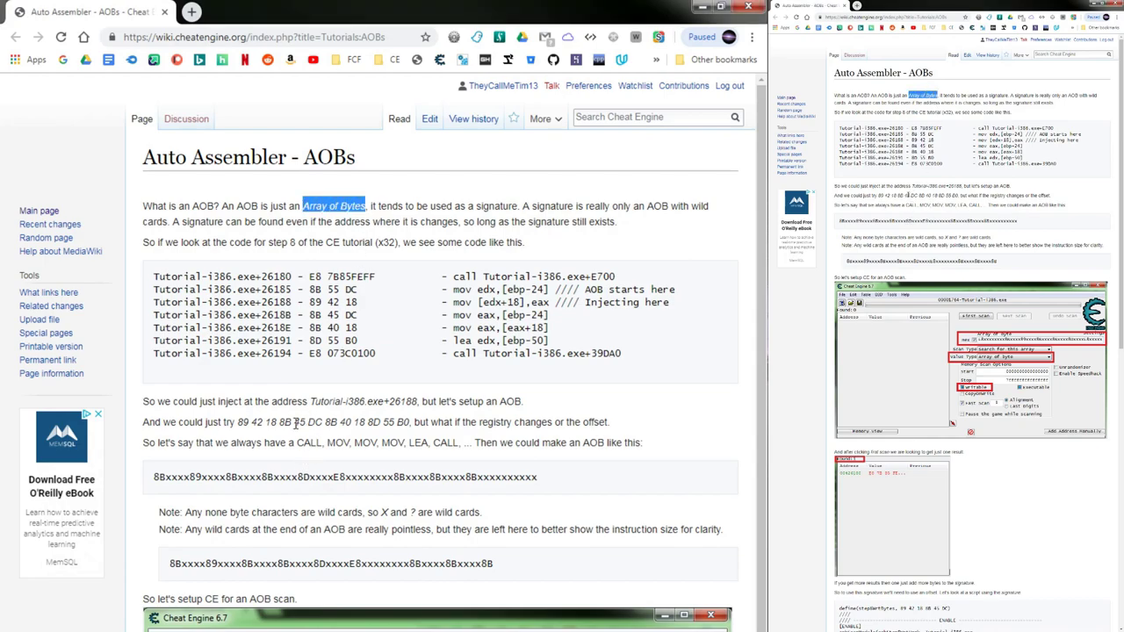
drag(239, 422, 414, 425)
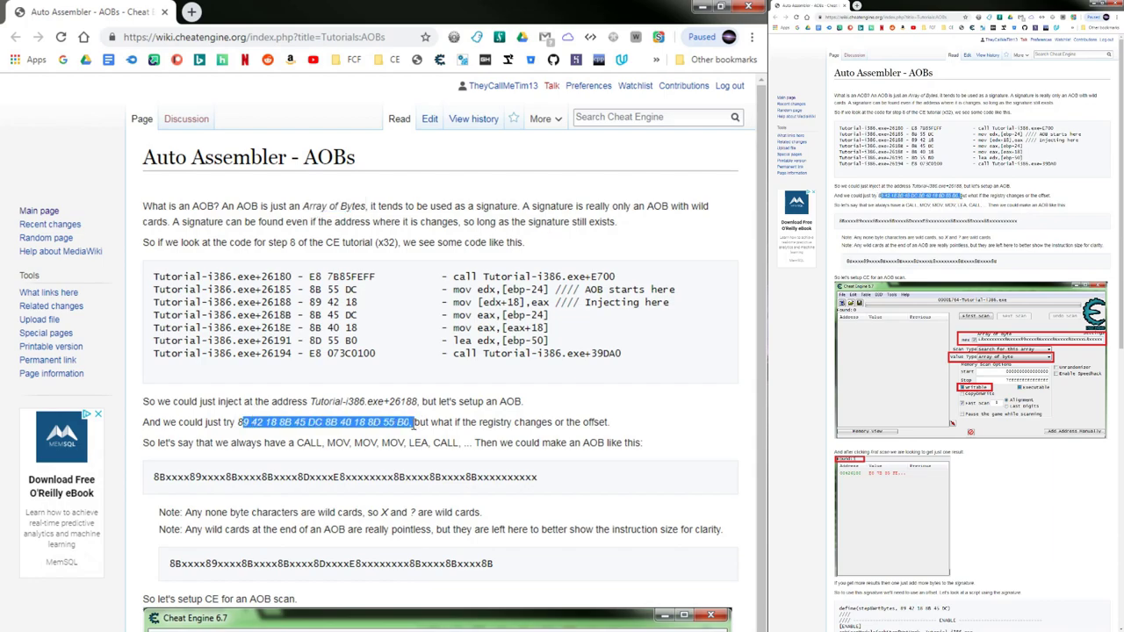
click(410, 425)
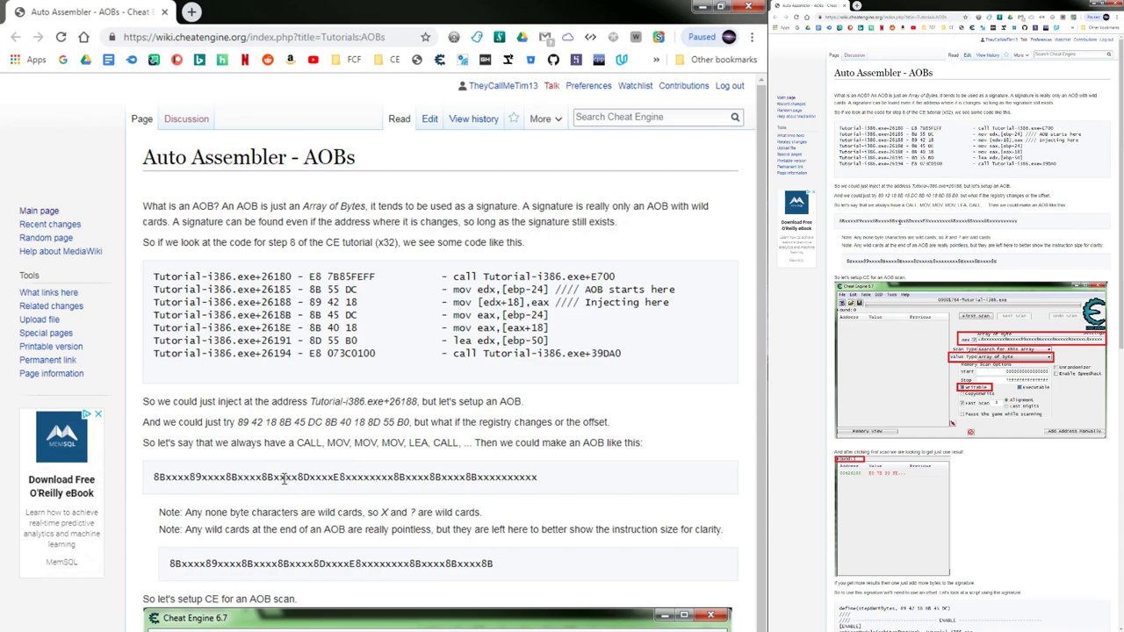
Step: Highlight the full wildcard signature and the shortened version without trailing wildcards to compare them
scroll(283, 478, down, 1)
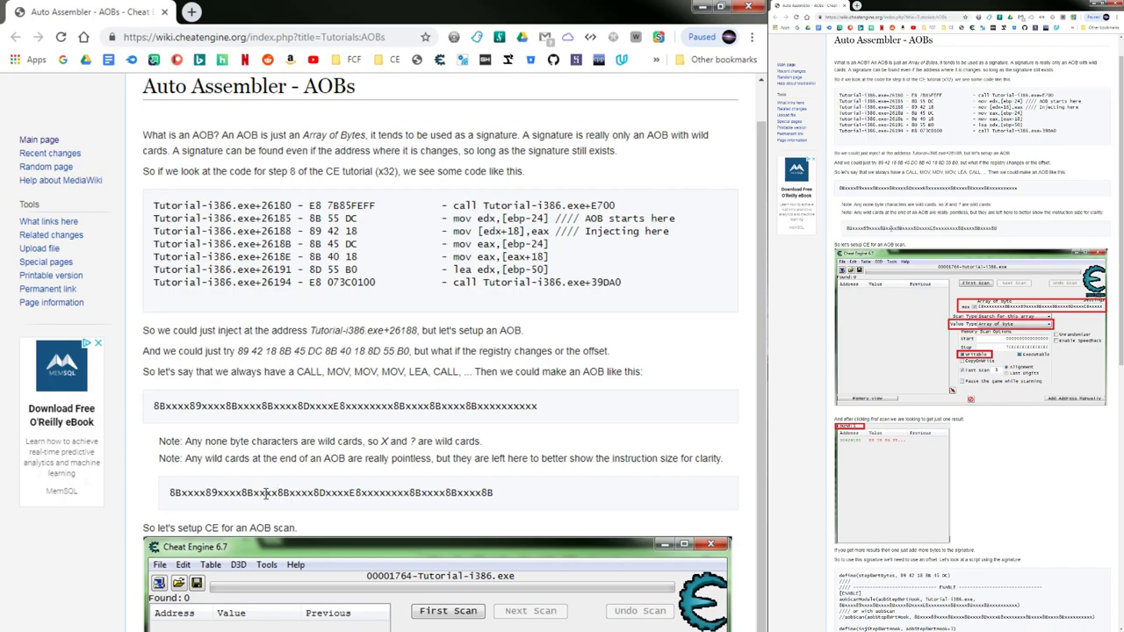
scroll(295, 457, down, 1)
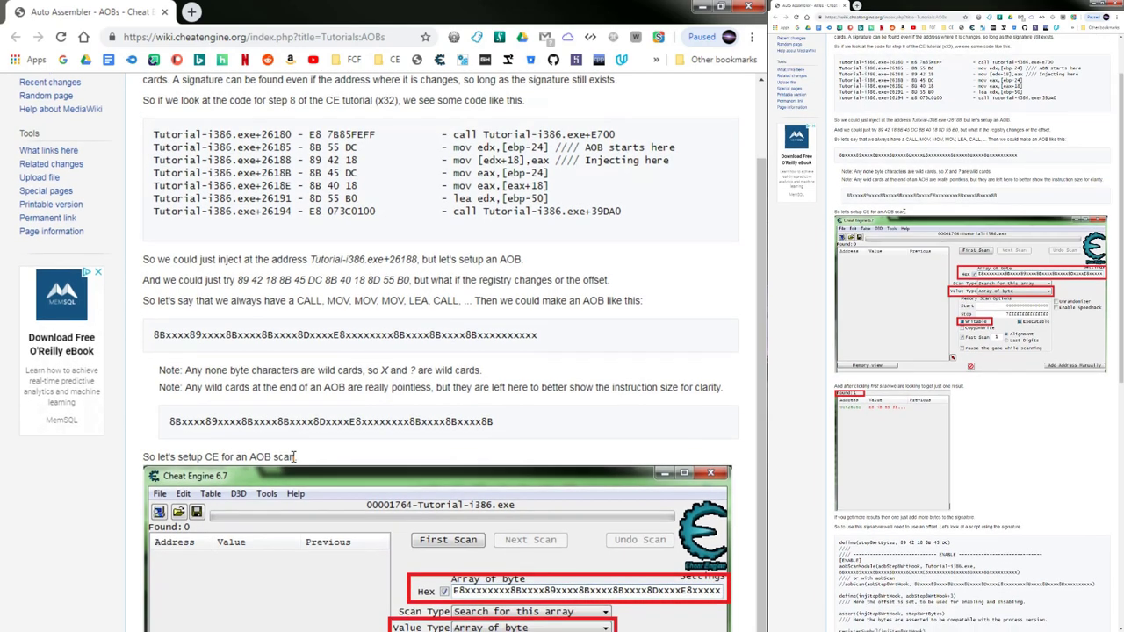
scroll(295, 456, down, 2)
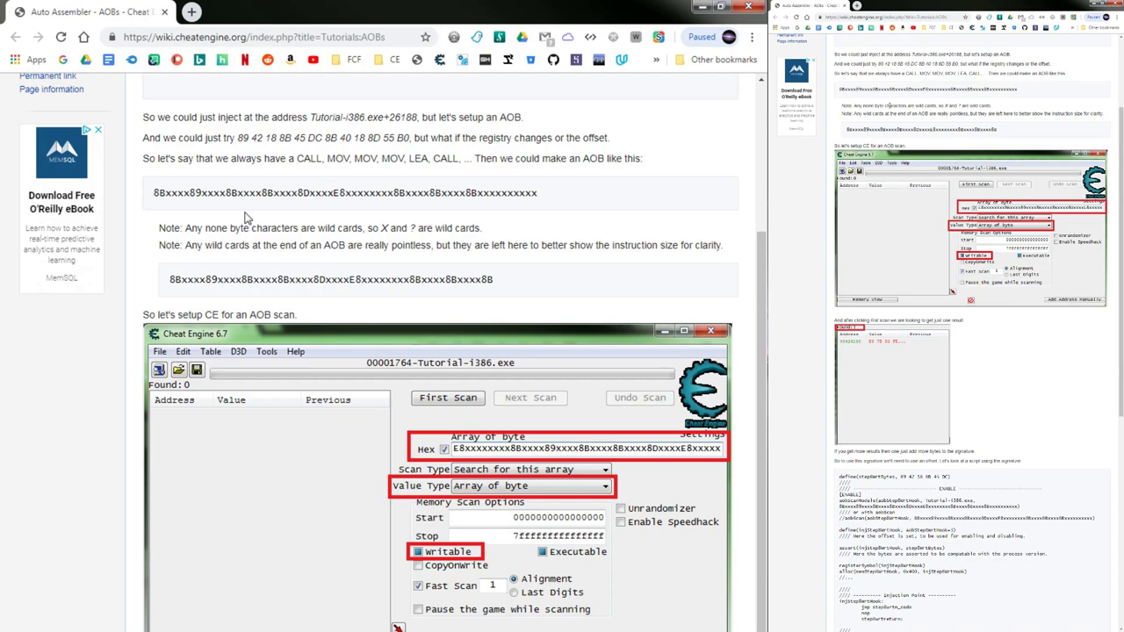
double_click(338, 203)
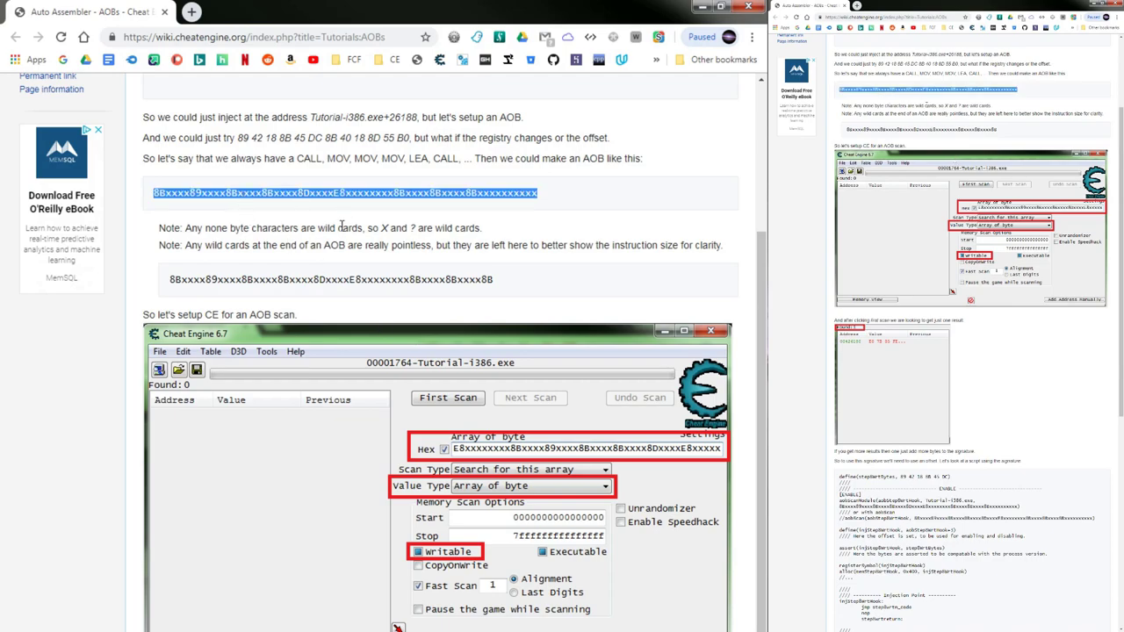
double_click(324, 284)
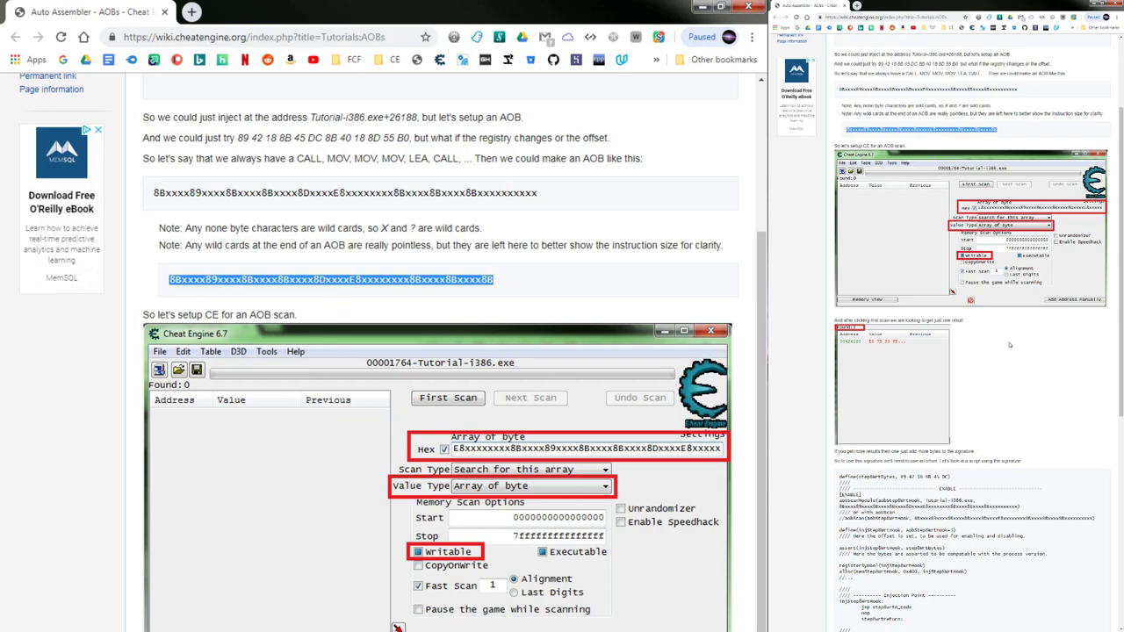
Step: Highlight the bytes 89 42 18 8B 45 DC in the step8WrtBytes define and examine the AOB scan setup image
drag(899, 477, 950, 477)
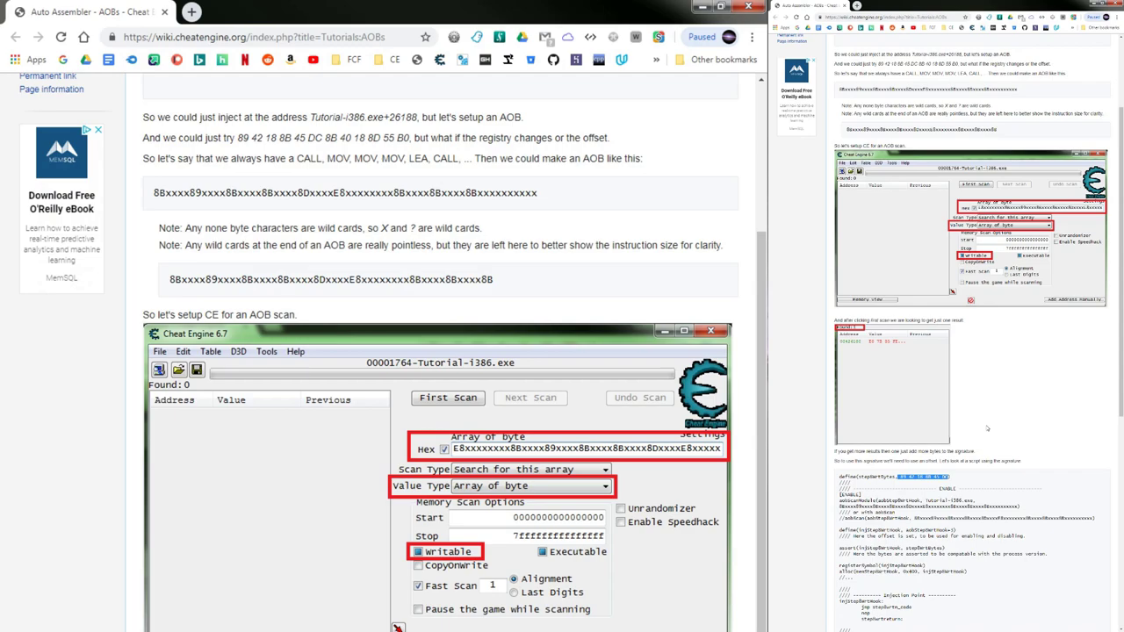
scroll(988, 428, down, 5)
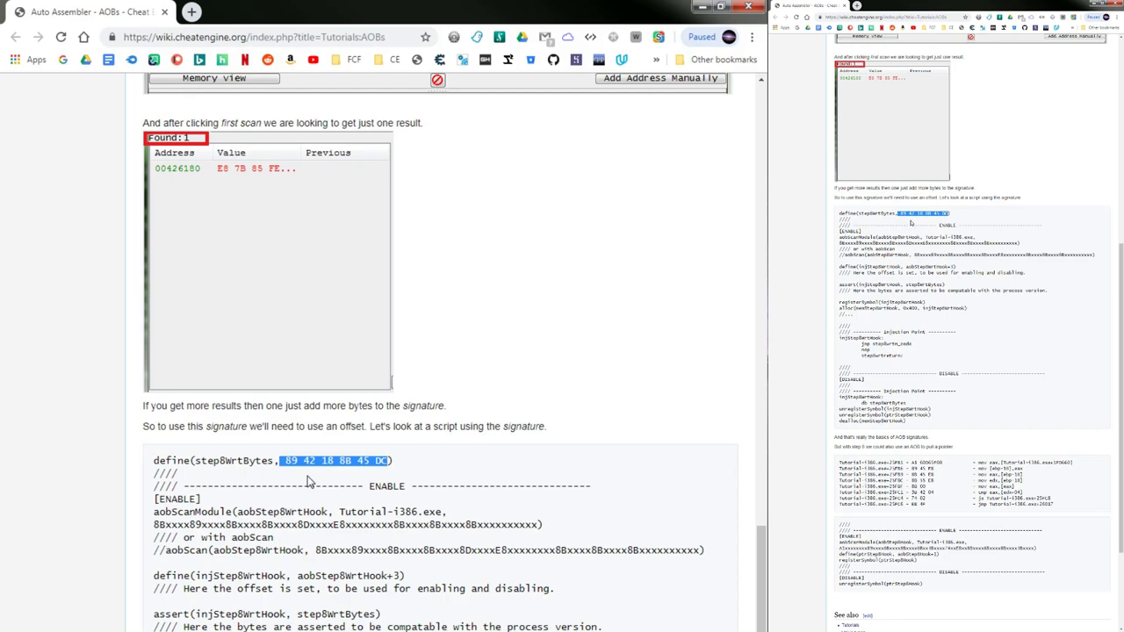
scroll(312, 483, up, 4)
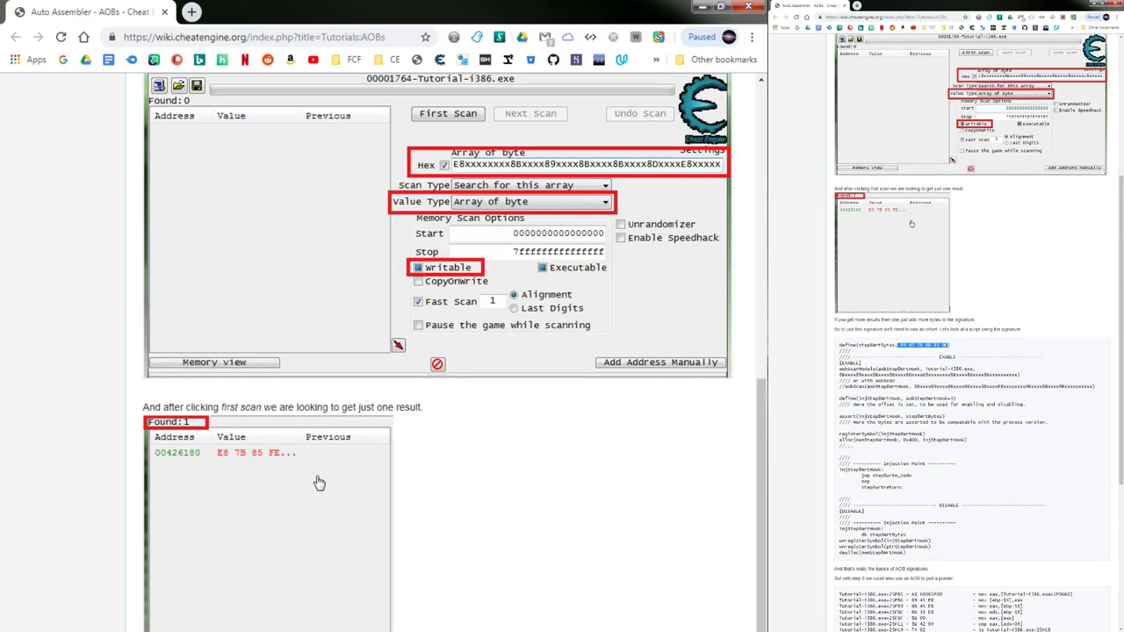
scroll(508, 556, up, 1)
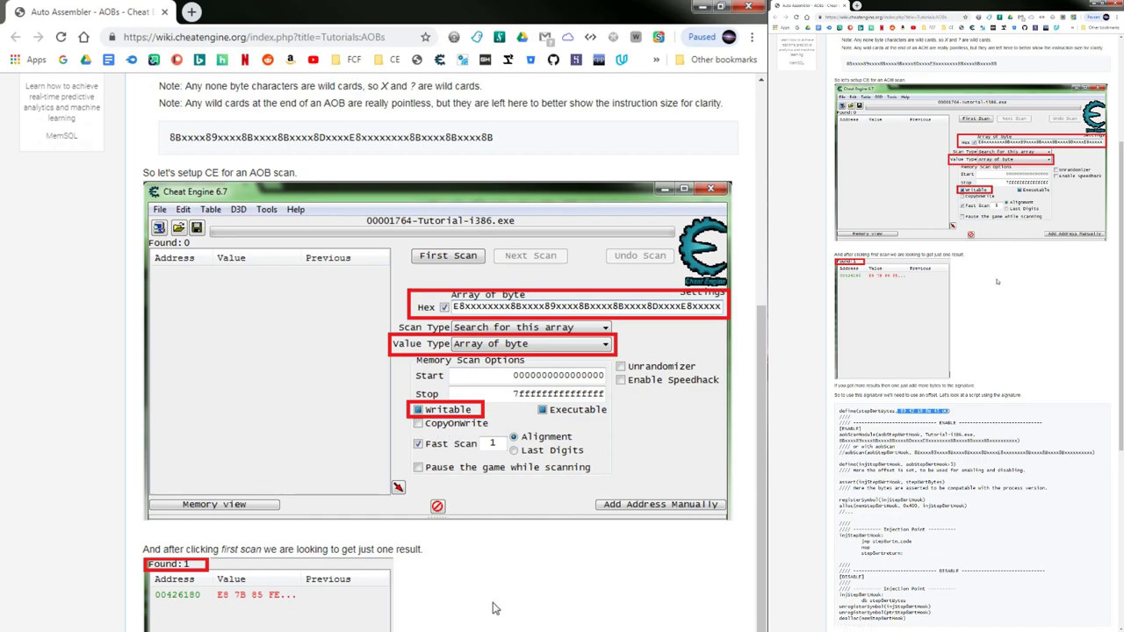
scroll(493, 608, down, 1)
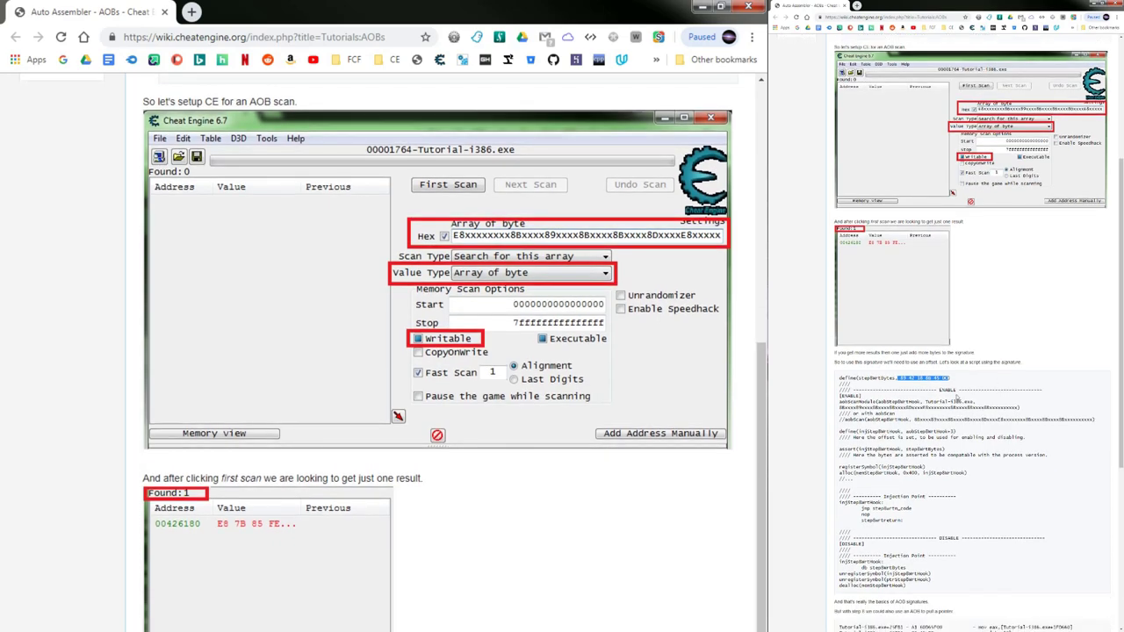
Step: Highlight aobScanModule in the example script and compare it with the pictured scan settings and scan result
double_click(857, 402)
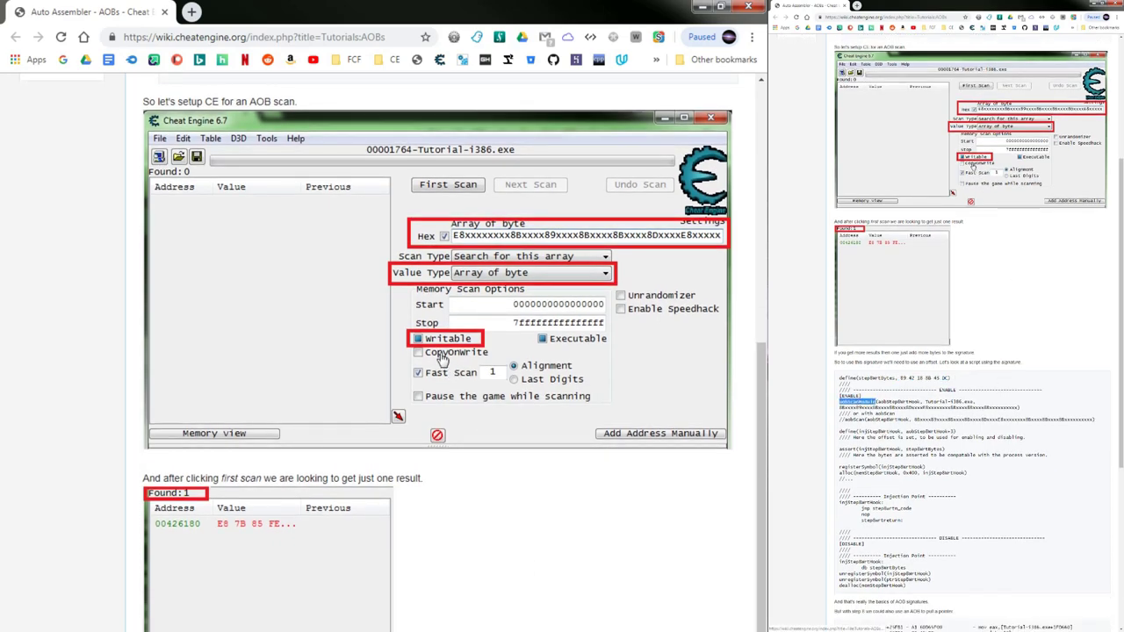
scroll(973, 347, down, 3)
scroll(984, 338, up, 2)
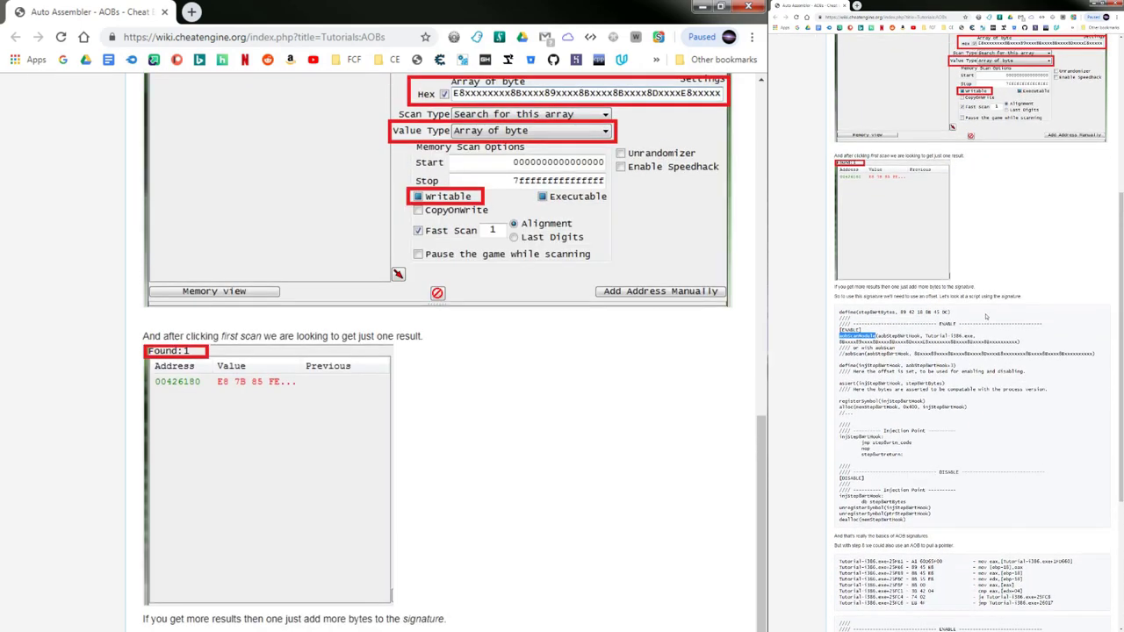
scroll(988, 318, up, 1)
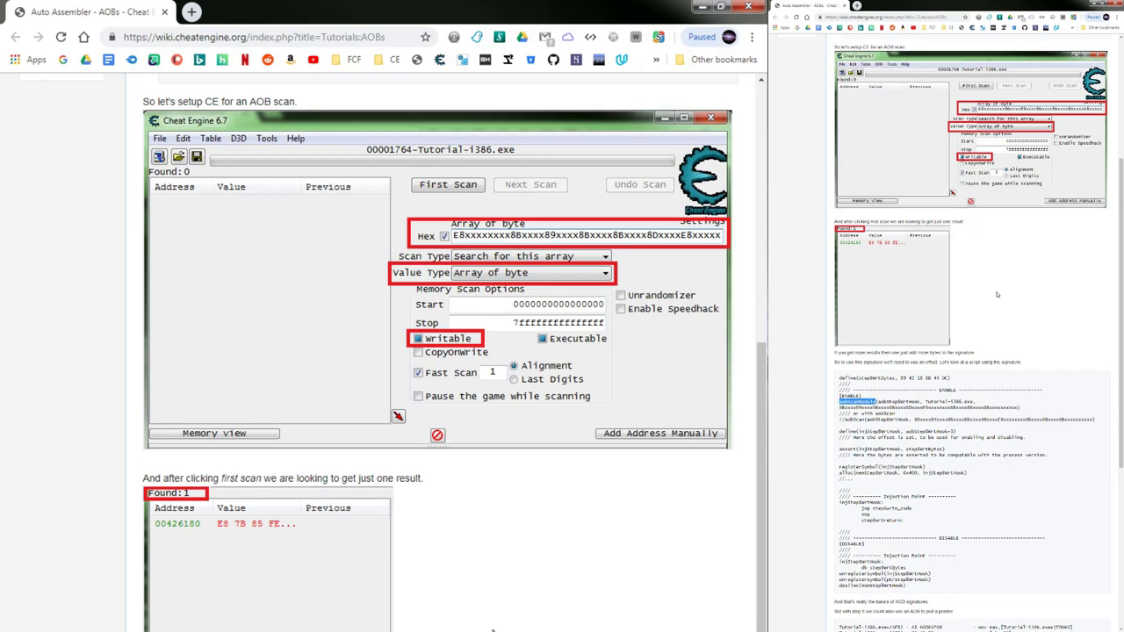
scroll(492, 631, down, 3)
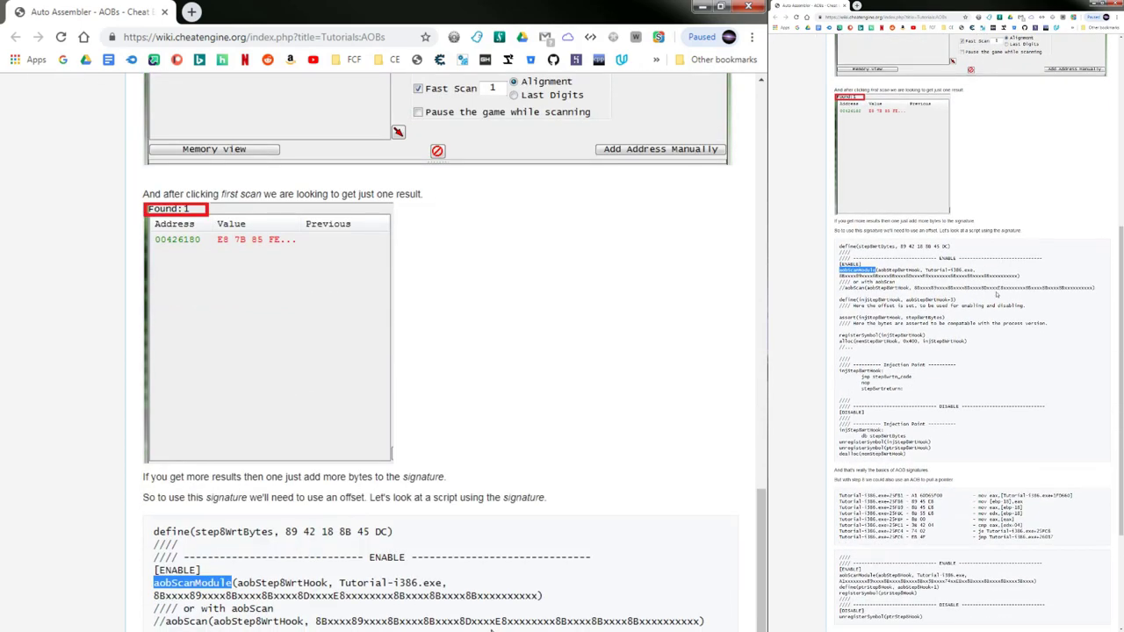
scroll(492, 630, down, 1)
scroll(492, 631, up, 2)
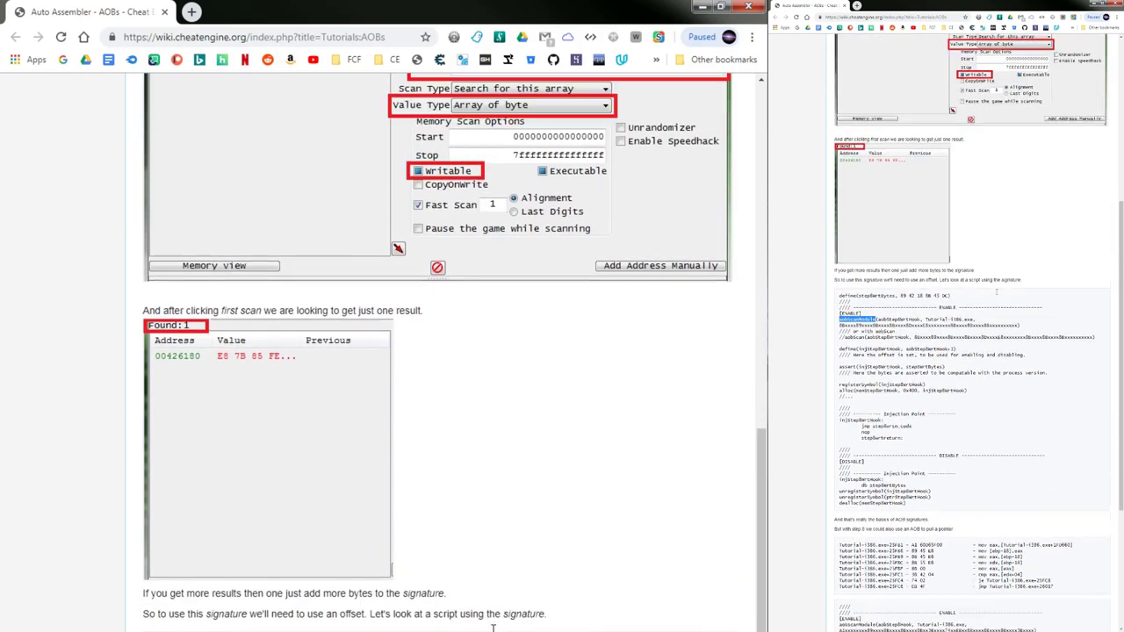
scroll(493, 628, down, 1)
scroll(492, 628, up, 3)
scroll(493, 629, down, 5)
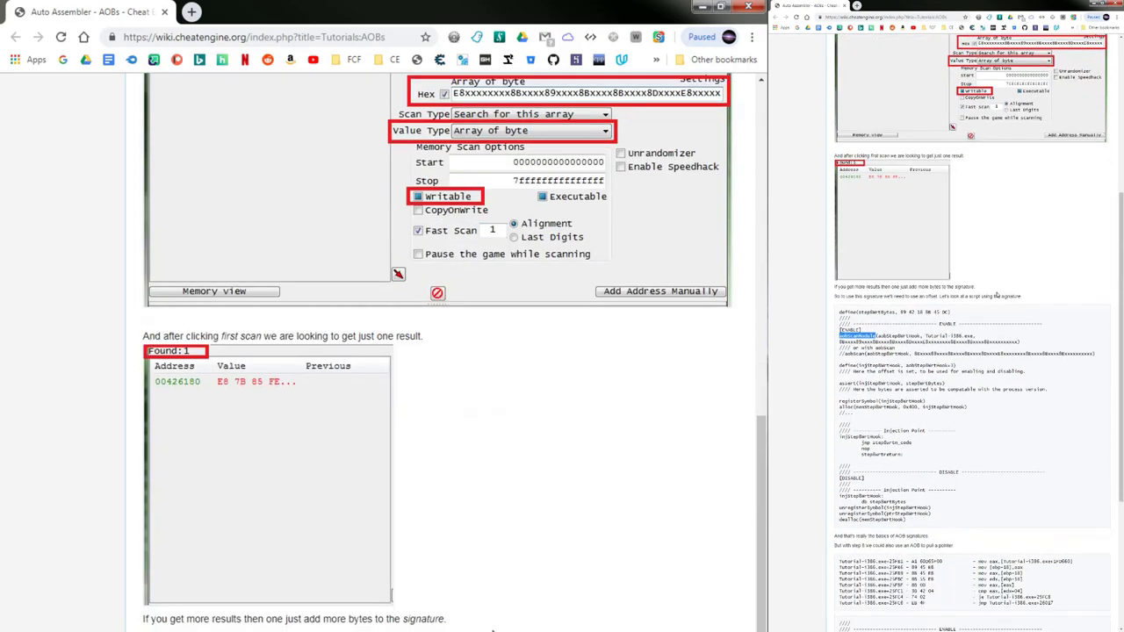
Step: Examine the script's aobScanModule call, highlighting its module argument Tutorial-i386.exe
scroll(493, 629, down, 3)
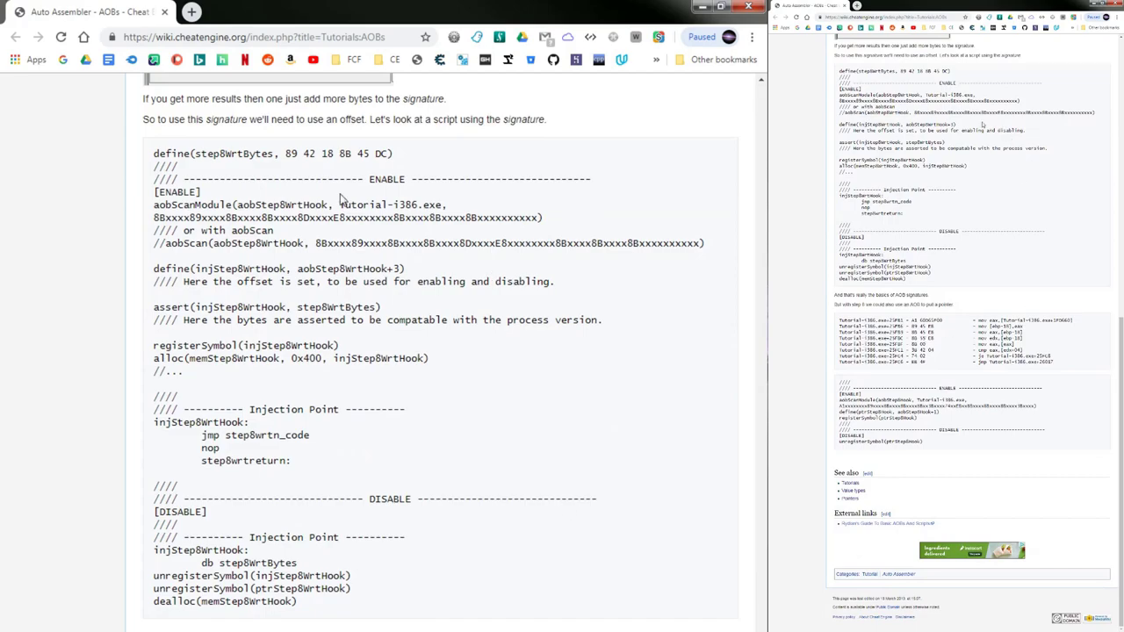
double_click(187, 207)
click(341, 206)
drag(341, 206, 443, 207)
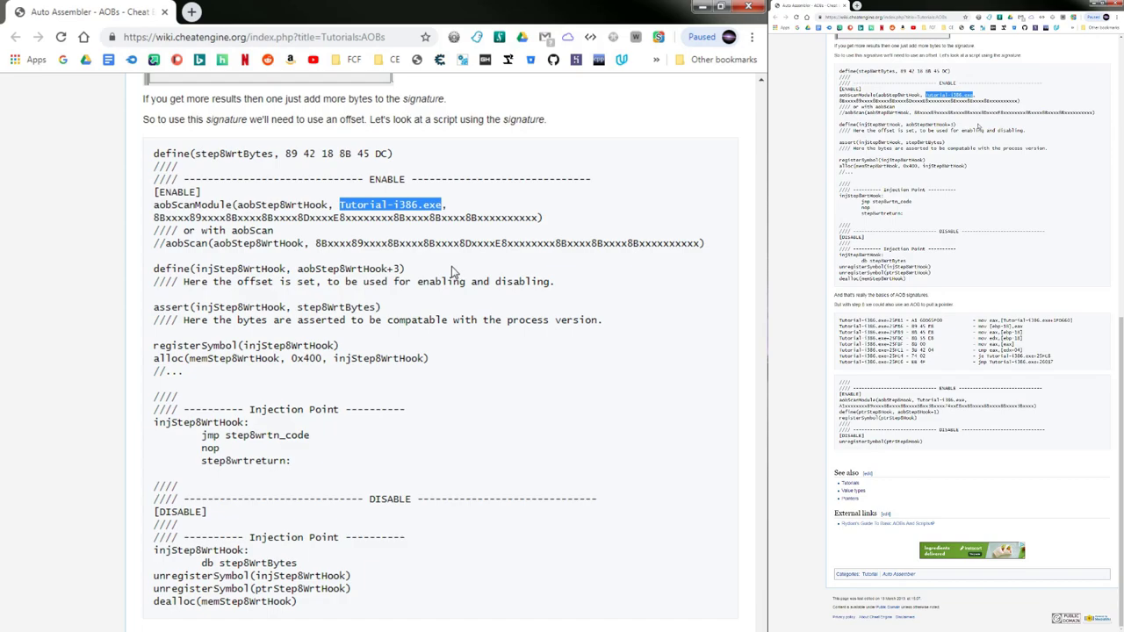
click(474, 368)
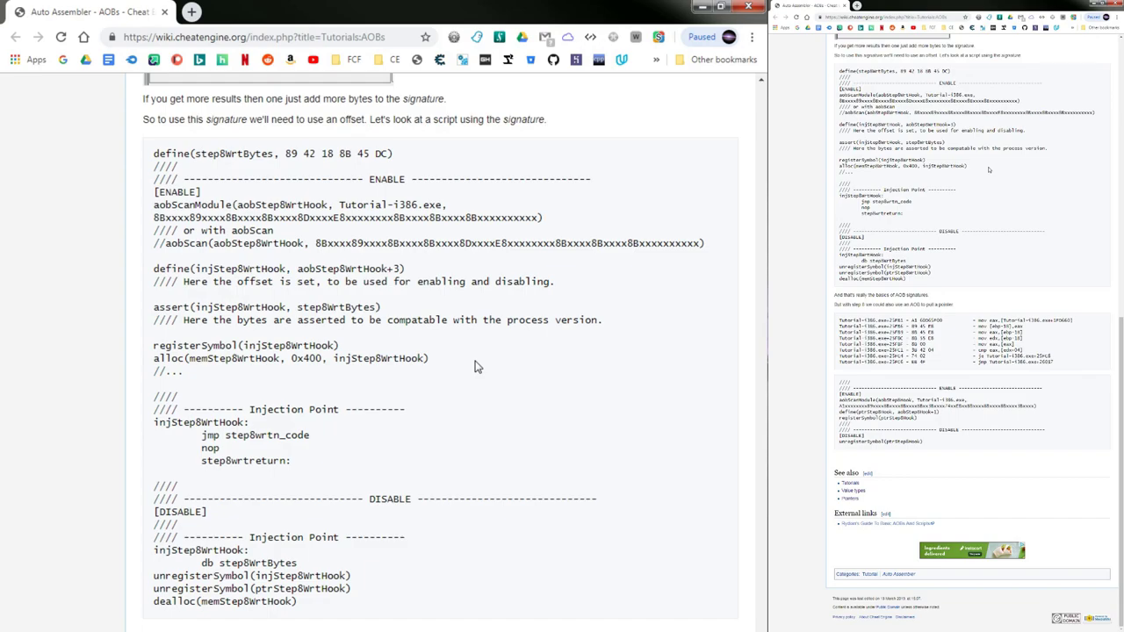
Step: Examine the commented aobScan alternative, highlighting its aobStep8WrtHook symbol and its signature argument
double_click(189, 243)
double_click(239, 245)
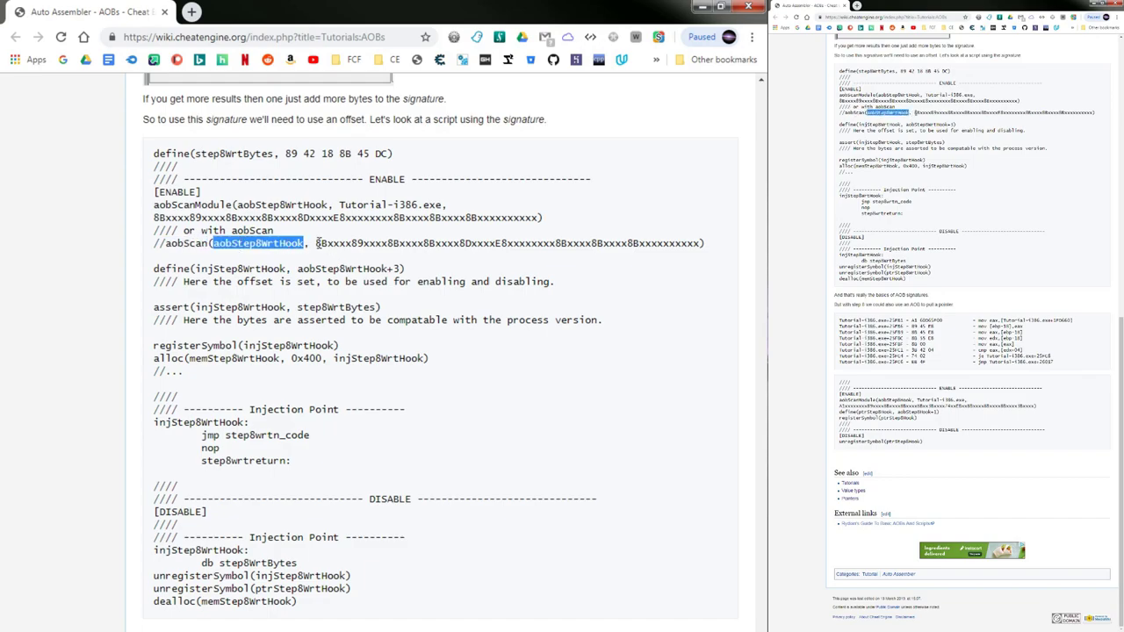
click(361, 253)
double_click(360, 253)
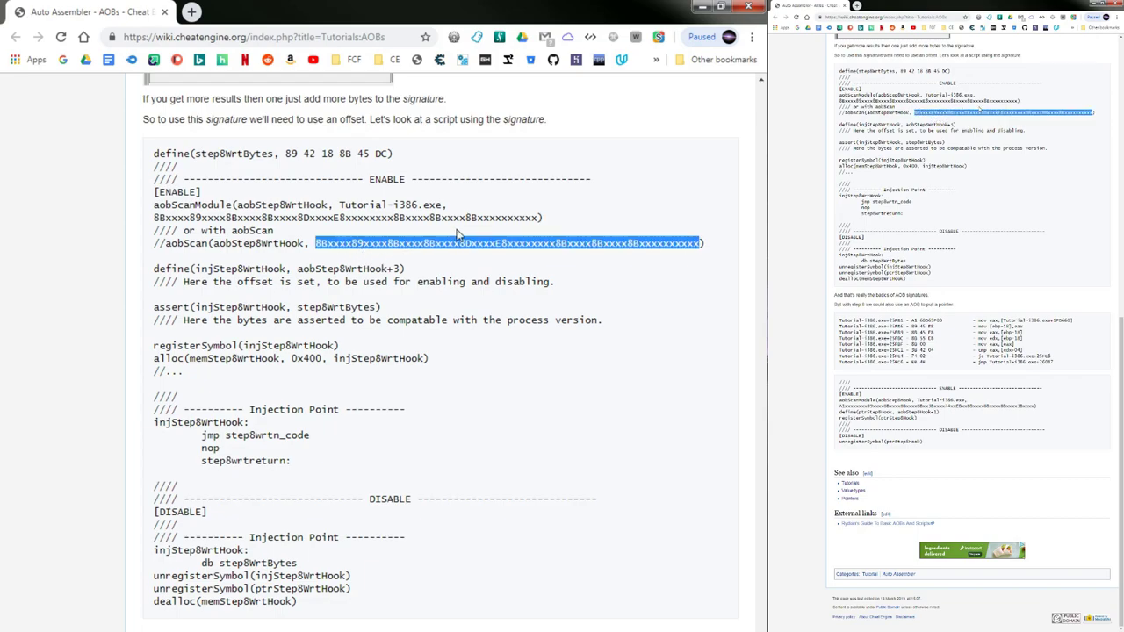
Step: Highlight the trailing wildcards and the remaining part of the aobScanModule signature, and return to the wiki's Tutorials page
scroll(461, 237, up, 2)
scroll(521, 316, up, 3)
scroll(527, 413, down, 2)
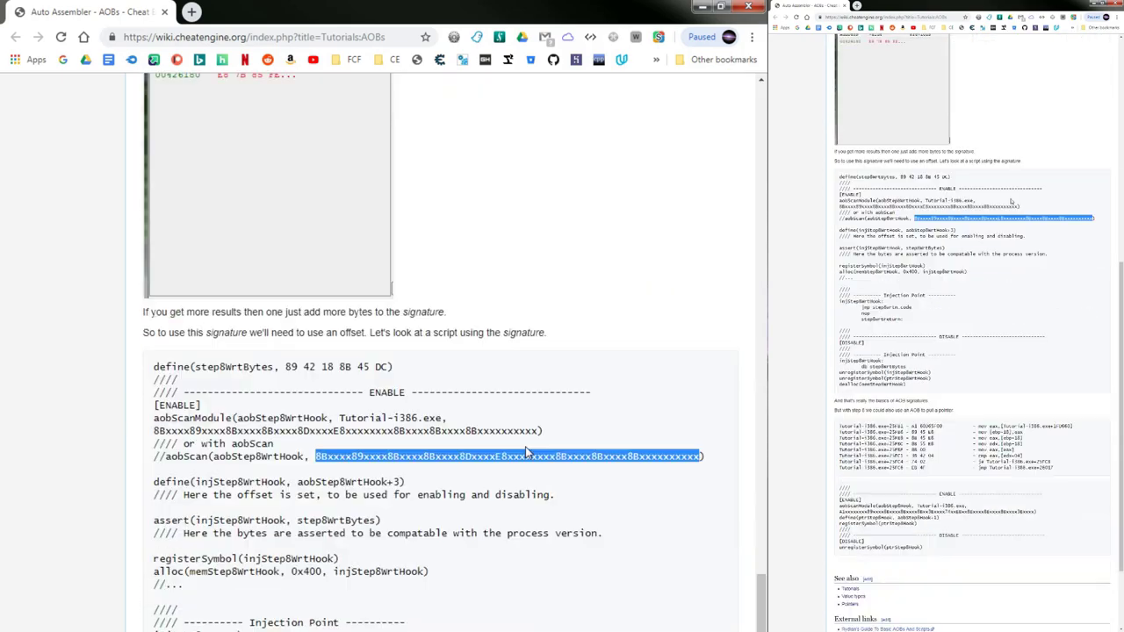
drag(479, 432, 538, 432)
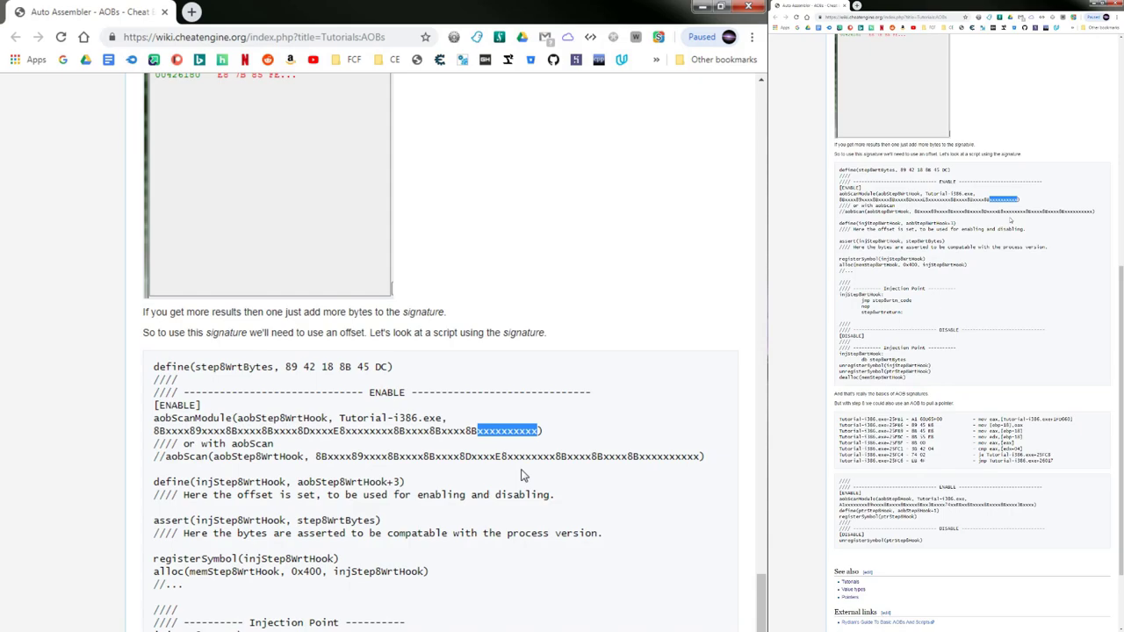
mouse_move(478, 430)
mouse_down()
mouse_move(275, 436)
mouse_move(169, 418)
mouse_move(360, 418)
mouse_move(230, 444)
mouse_move(155, 433)
mouse_up()
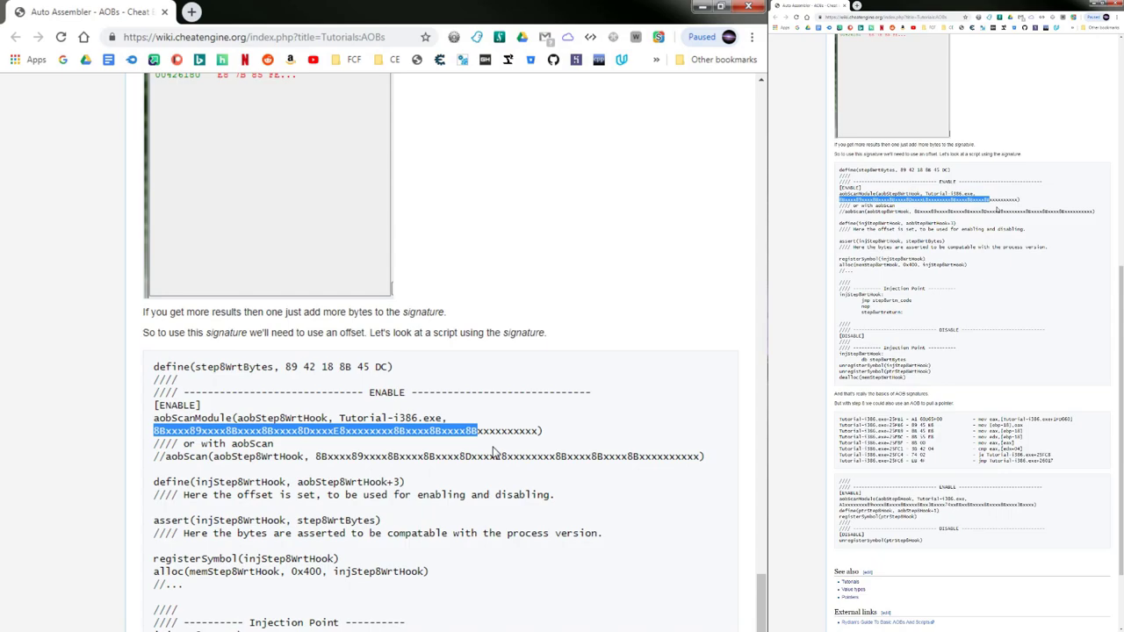
key(alt+Left)
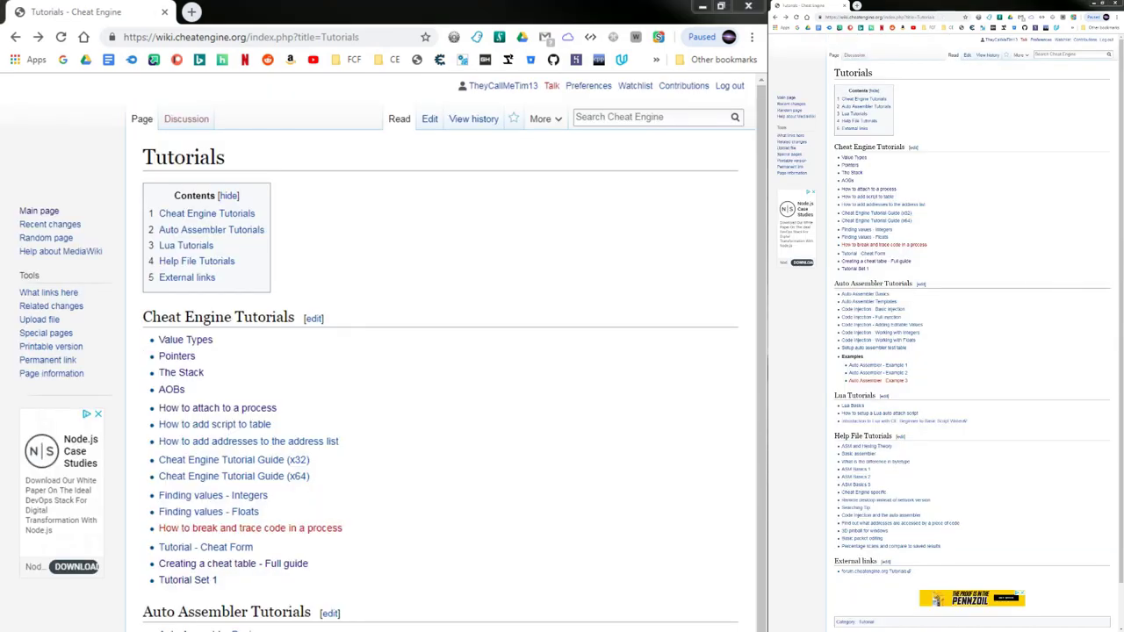